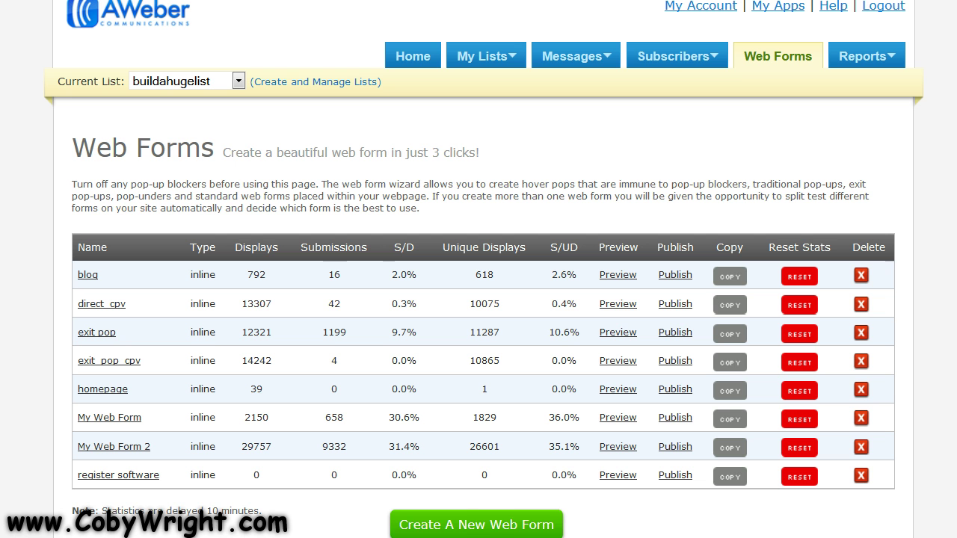
Start creating a new web form in the form builder
{"action": "left_click", "coordinate": [494, 525]}
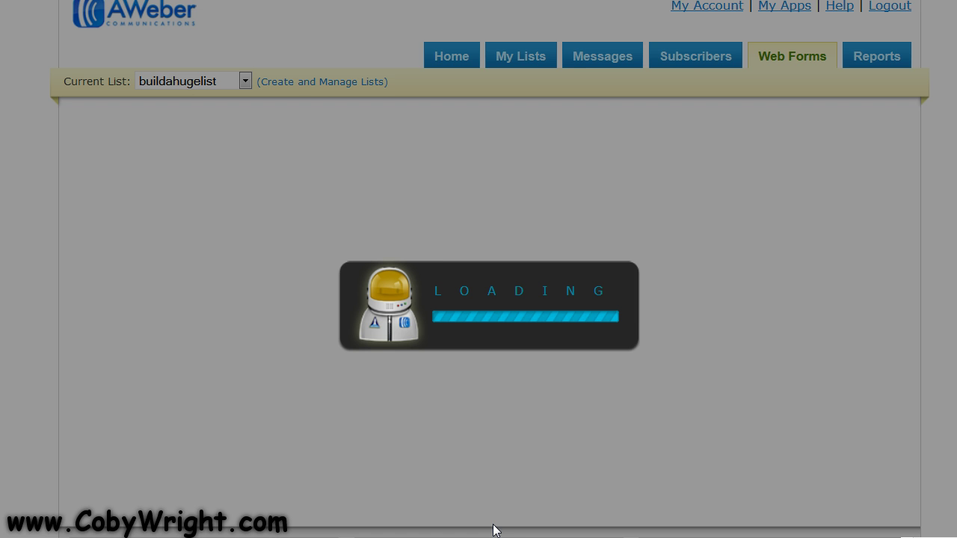
{"action": "scroll", "coordinate": [336, 398], "scroll_direction": "down", "scroll_amount": 6}
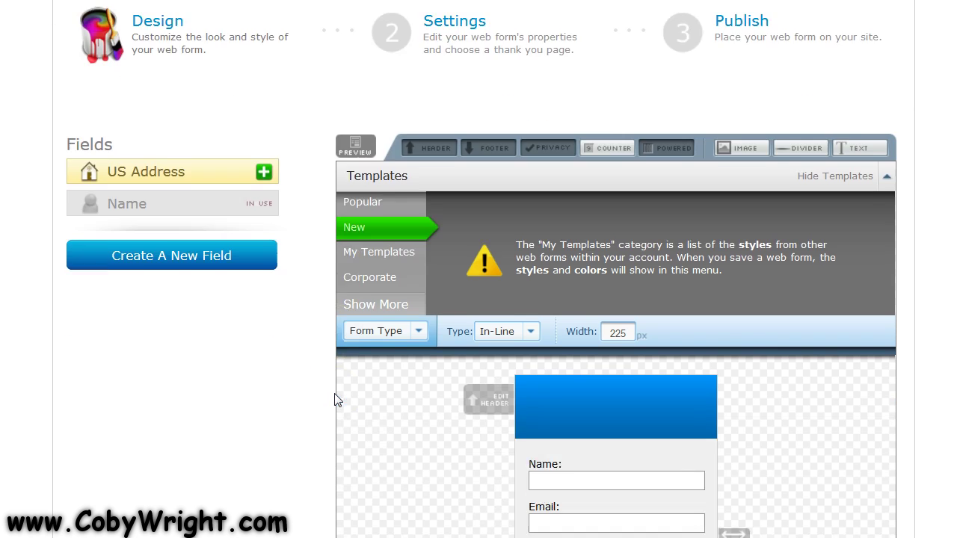
{"action": "scroll", "coordinate": [334, 398], "scroll_direction": "up", "scroll_amount": 2}
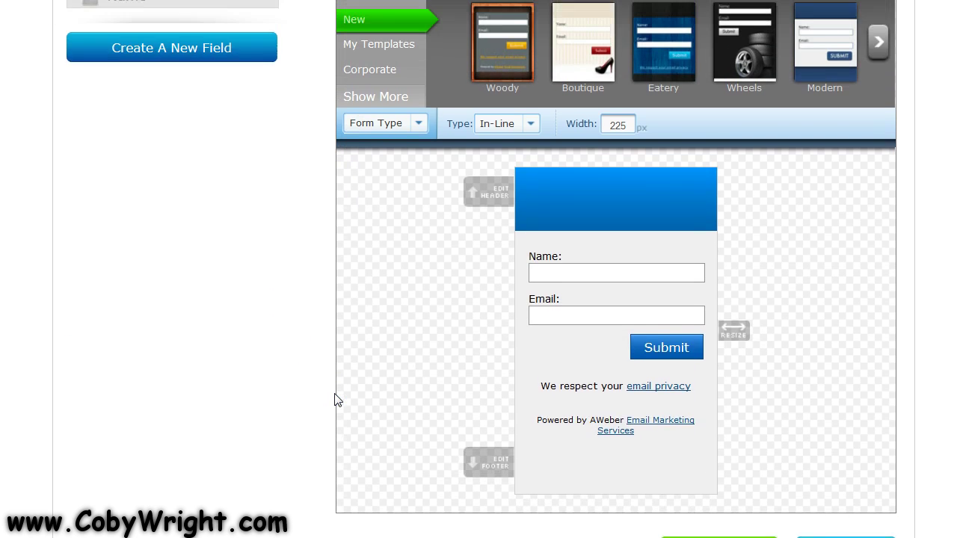
{"action": "scroll", "coordinate": [335, 399], "scroll_direction": "down", "scroll_amount": 1}
Delete the header, footer, Powered by AWeber line, privacy line and Name field
{"action": "left_click", "coordinate": [701, 196]}
{"action": "mouse_move", "coordinate": [711, 156]}
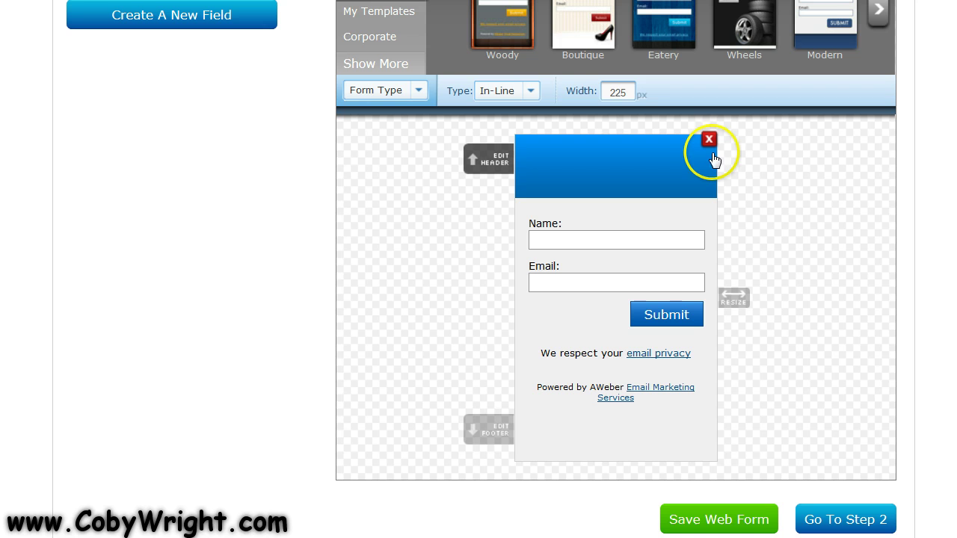
{"action": "left_click", "coordinate": [711, 140]}
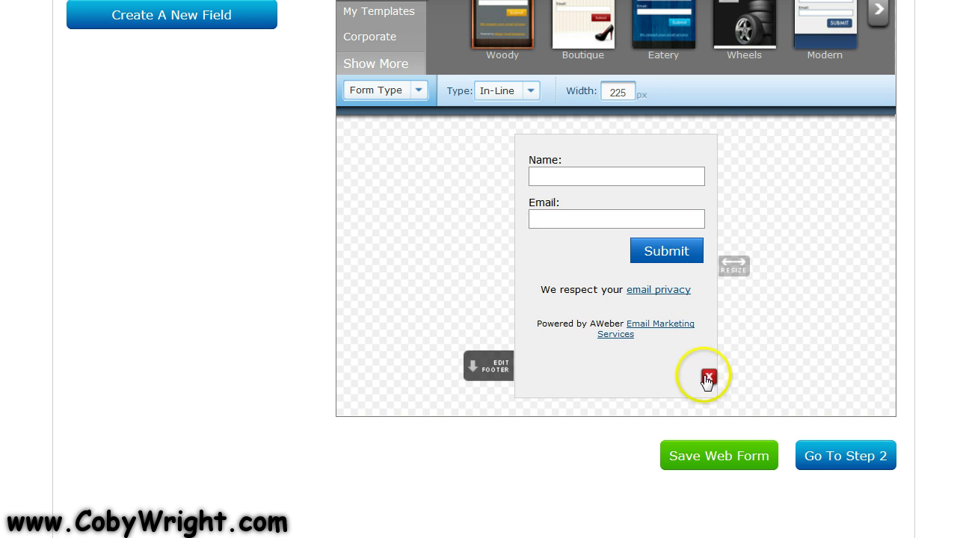
{"action": "left_click", "coordinate": [709, 379]}
{"action": "left_click", "coordinate": [707, 314]}
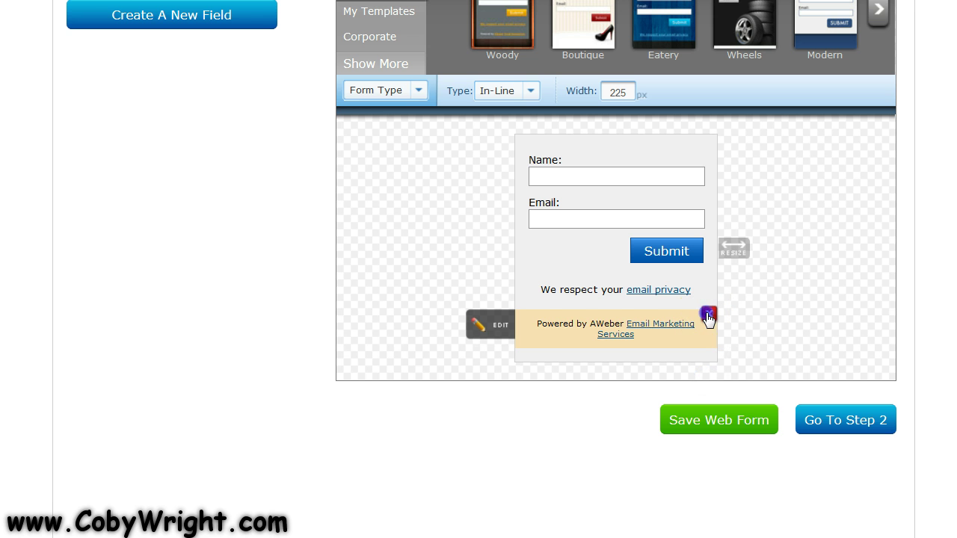
{"action": "left_click", "coordinate": [710, 275]}
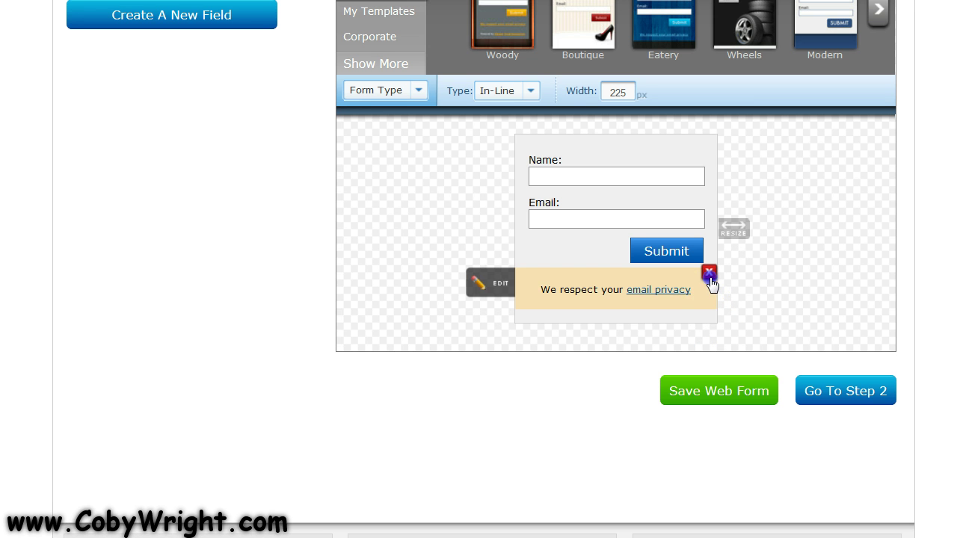
{"action": "scroll", "coordinate": [620, 284], "scroll_direction": "up", "scroll_amount": 2}
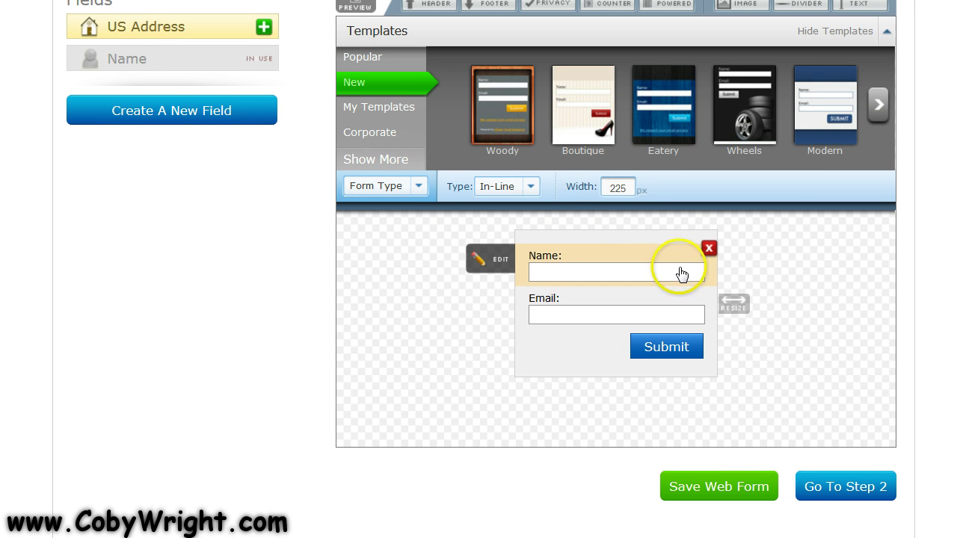
{"action": "left_click", "coordinate": [709, 249]}
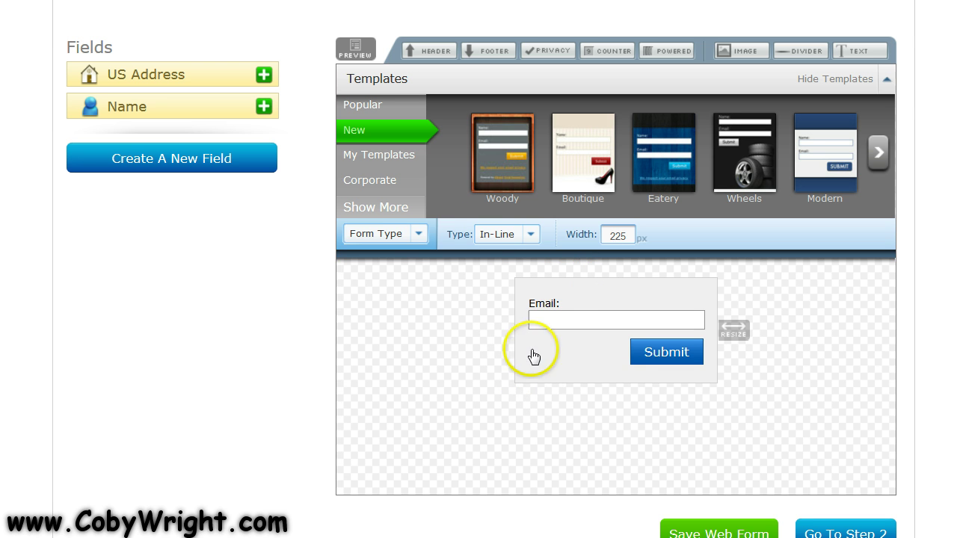
Style the form Body with a No Color background and border set to None
{"action": "left_click", "coordinate": [416, 234]}
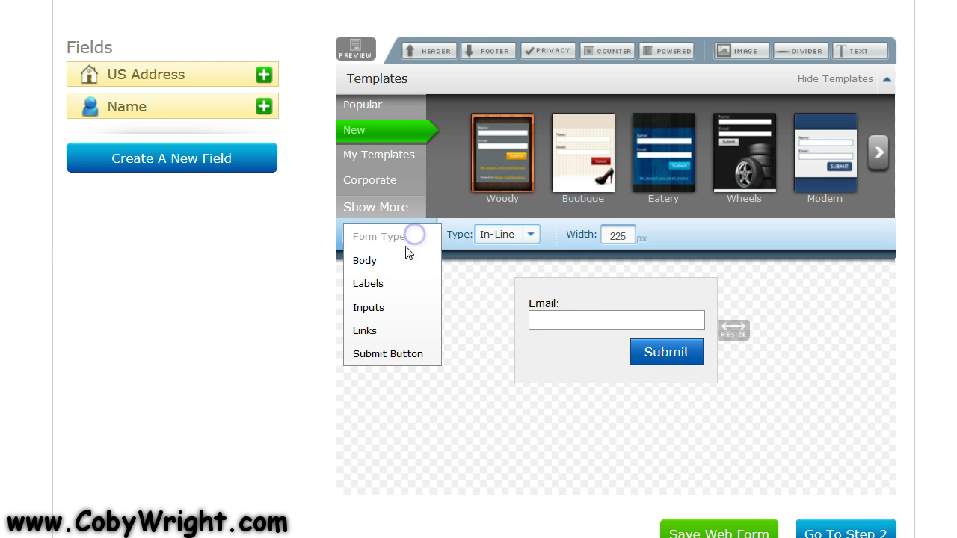
{"action": "left_click", "coordinate": [370, 260]}
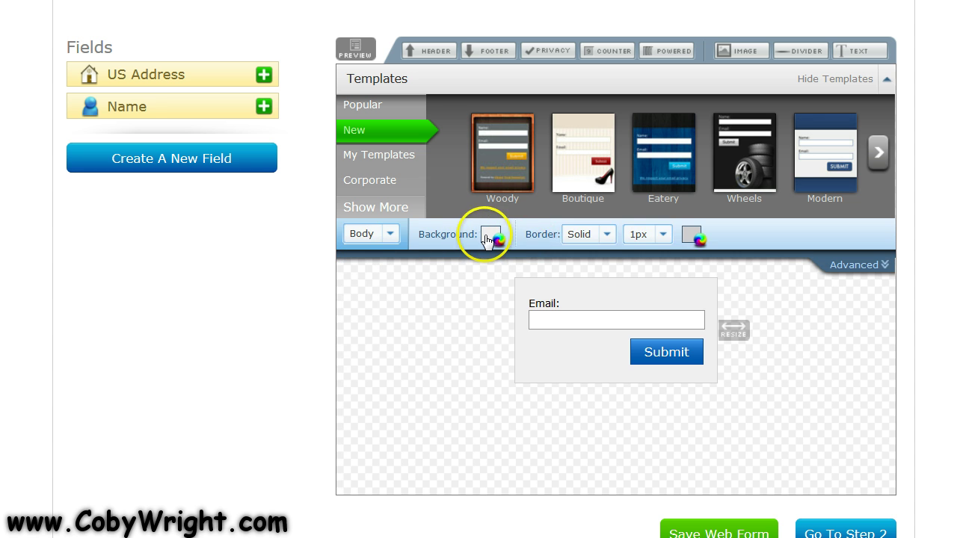
{"action": "left_click", "coordinate": [486, 238]}
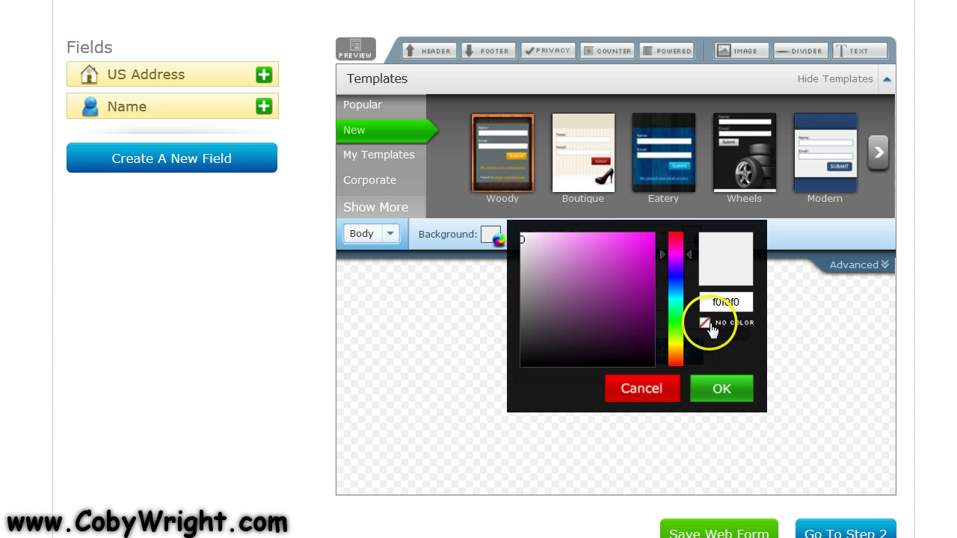
{"action": "left_click", "coordinate": [711, 324]}
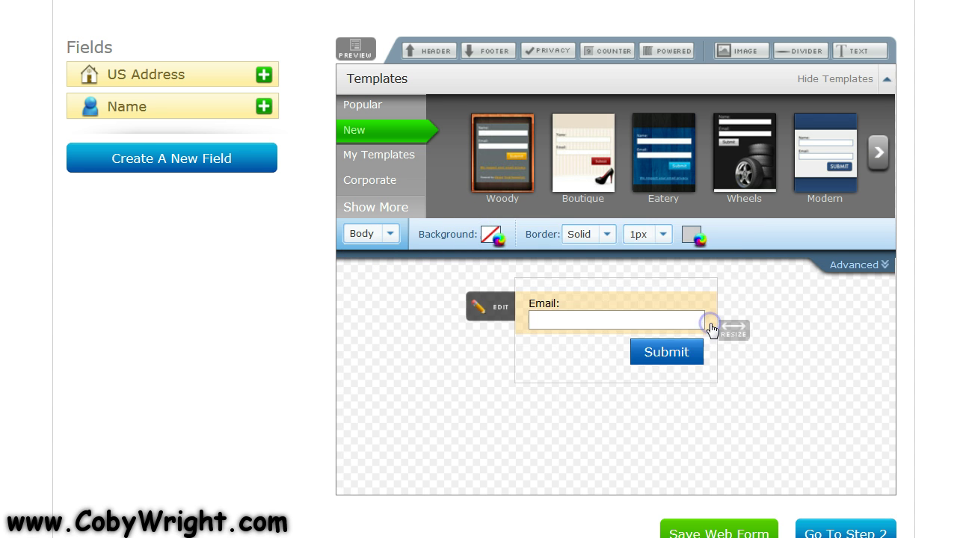
{"action": "left_click", "coordinate": [606, 235]}
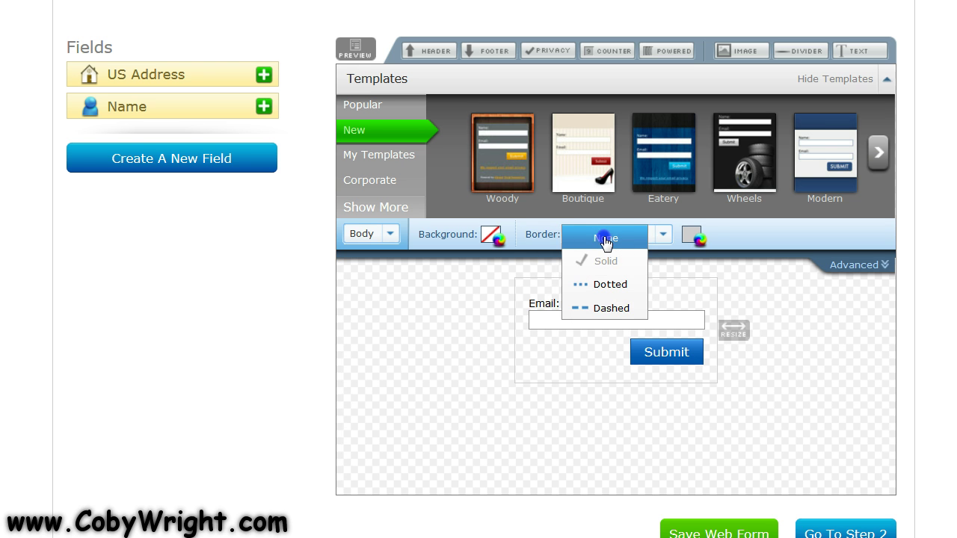
{"action": "left_click", "coordinate": [606, 238]}
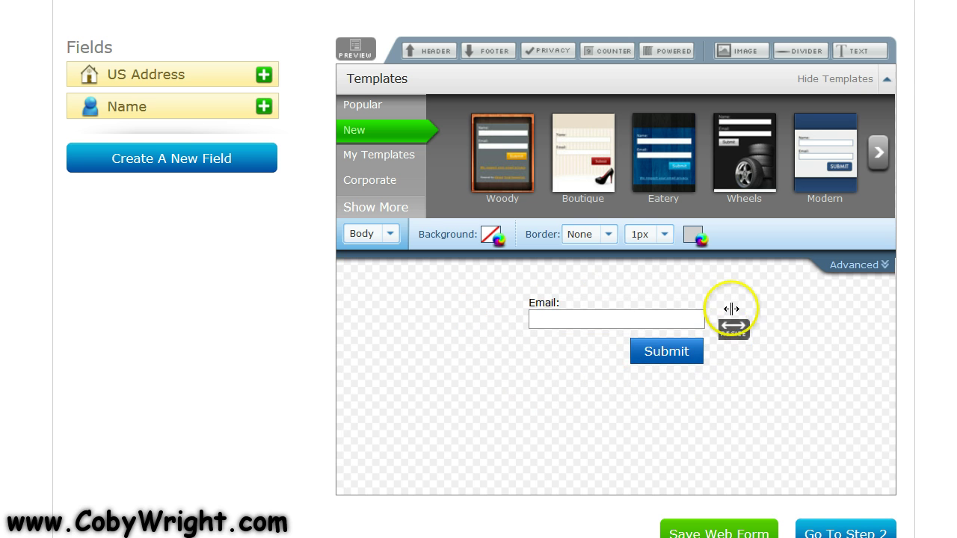
Relabel the Submit button 'Watch Video Now' and center it under the Email field
{"action": "left_click", "coordinate": [682, 352]}
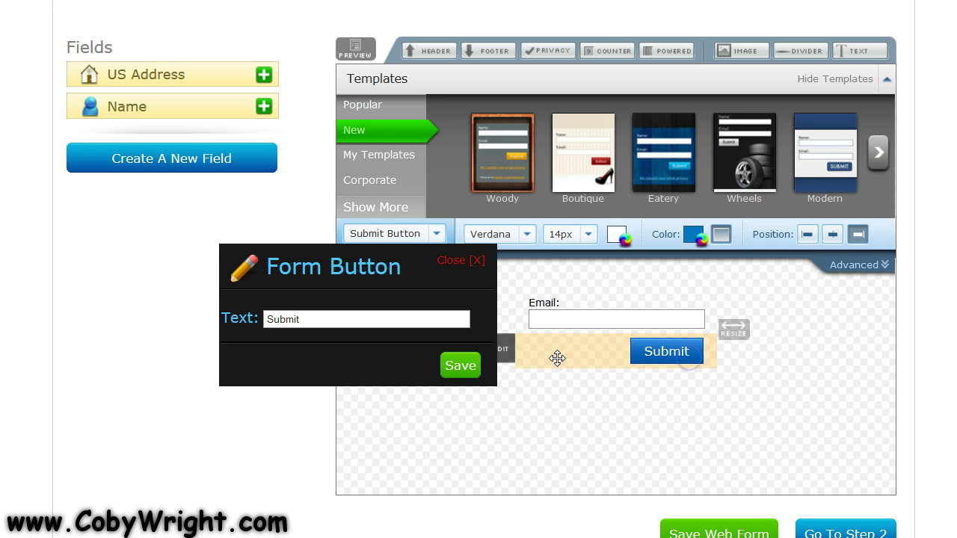
{"action": "double_click", "coordinate": [323, 320]}
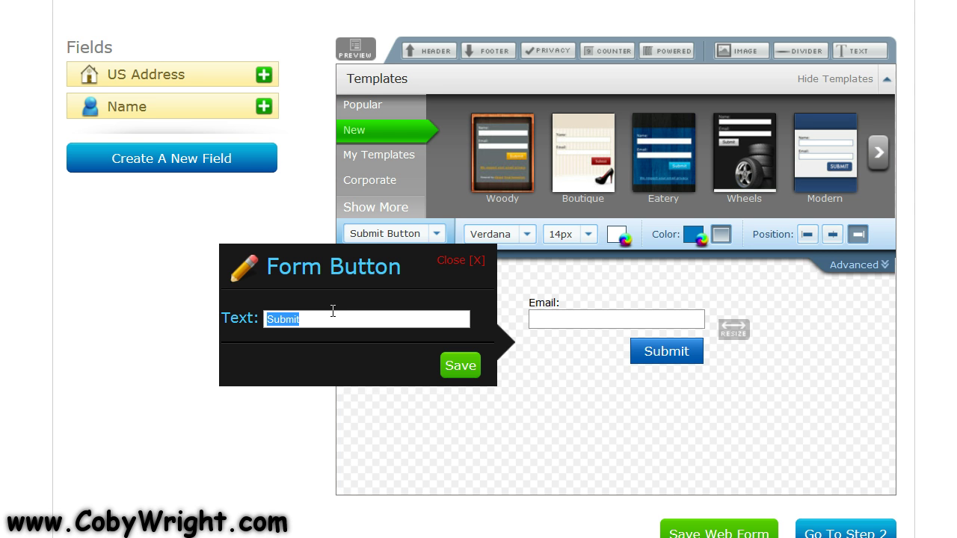
{"action": "type", "text": "Watch "}
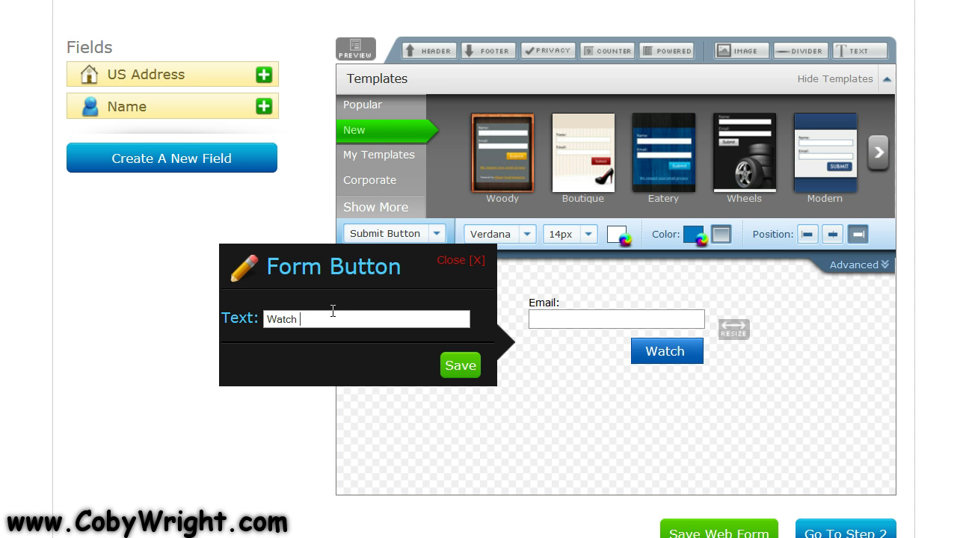
{"action": "type", "text": "Video Now"}
{"action": "left_click", "coordinate": [305, 312]}
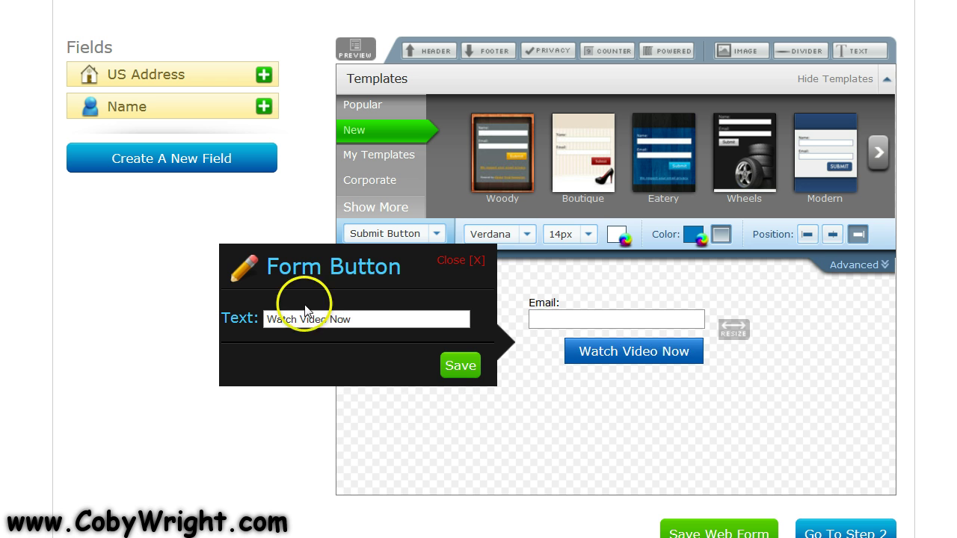
{"action": "left_click", "coordinate": [458, 372]}
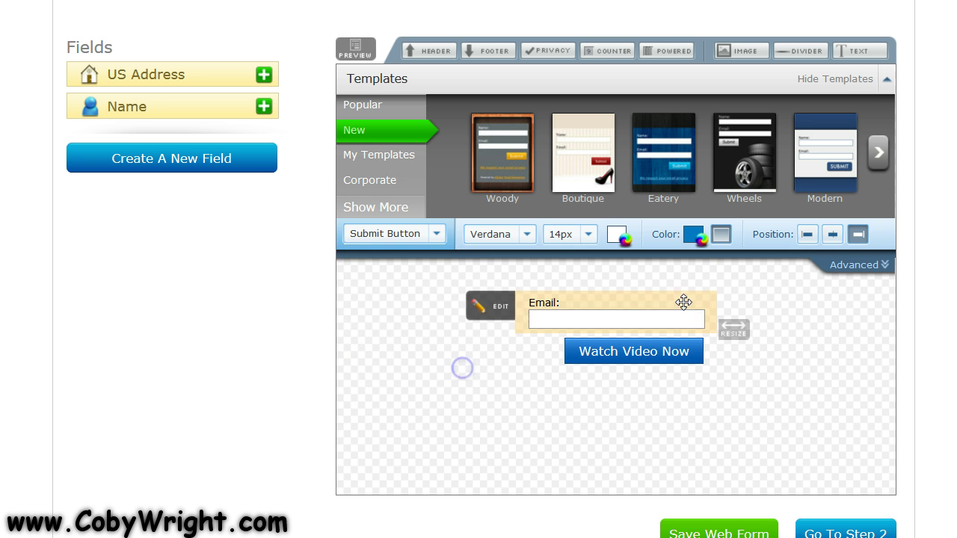
{"action": "left_click", "coordinate": [833, 236]}
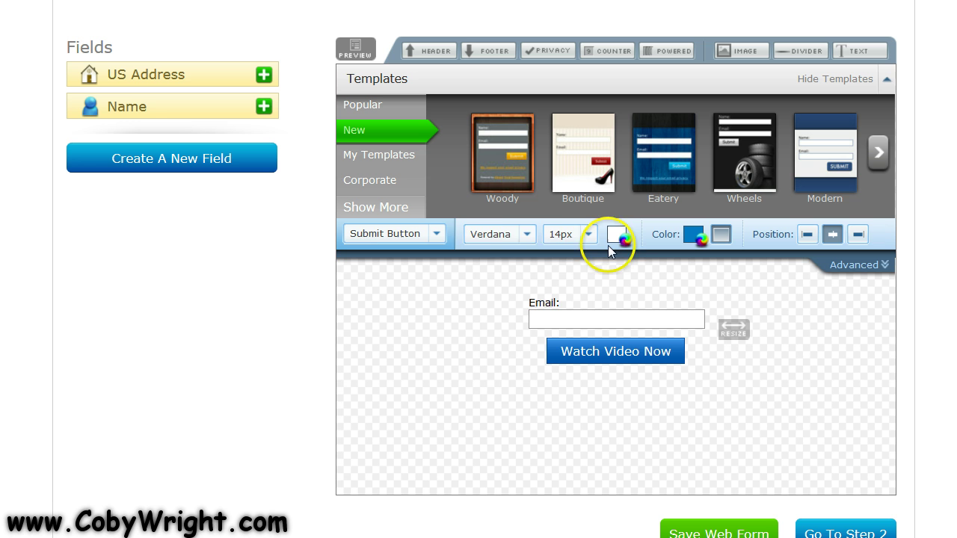
Set the button text to 24px Verdana and widen the form and Email field
{"action": "left_click", "coordinate": [527, 234]}
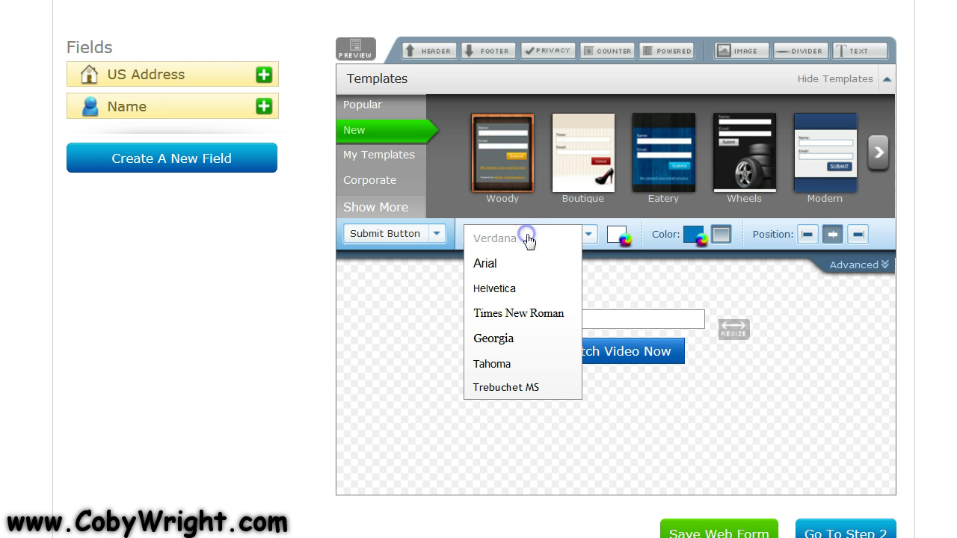
{"action": "left_click", "coordinate": [604, 264]}
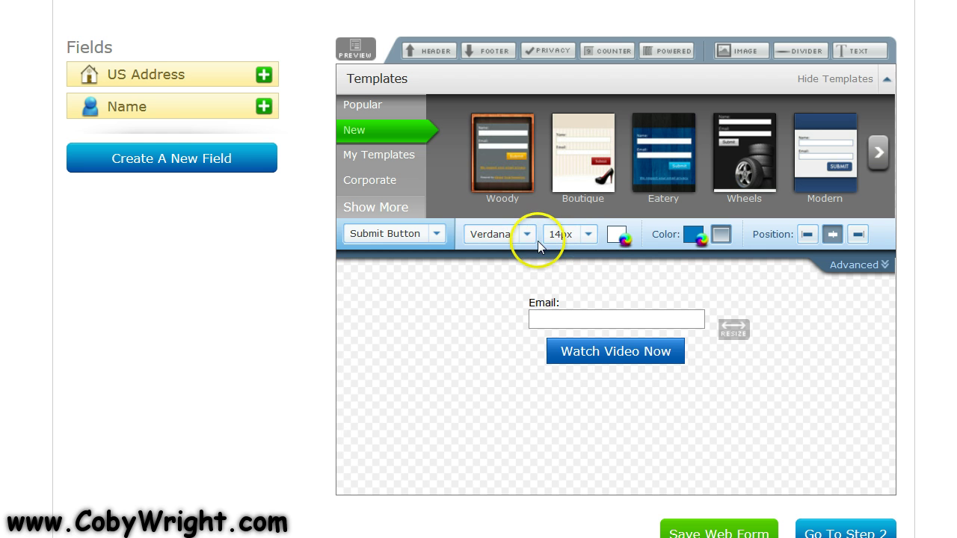
{"action": "left_click", "coordinate": [581, 236]}
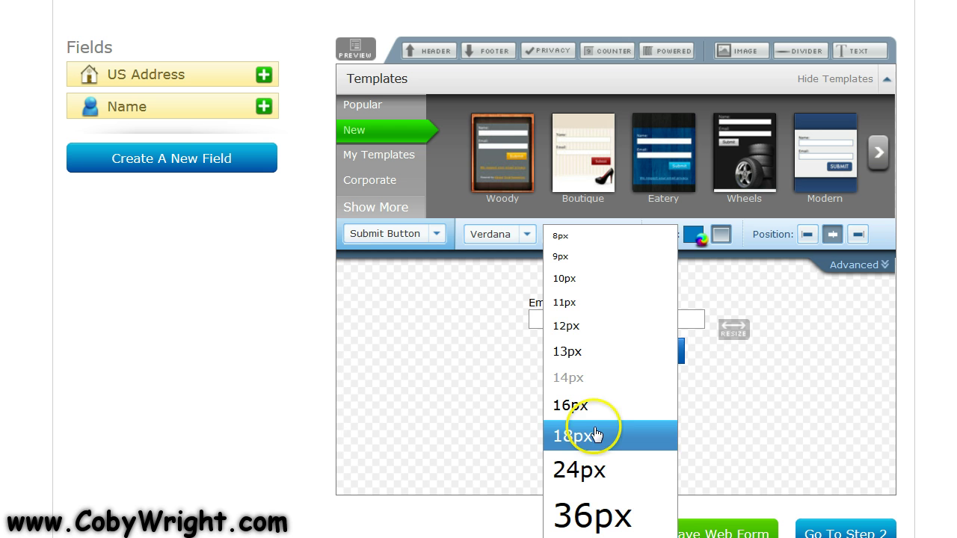
{"action": "left_click", "coordinate": [602, 469]}
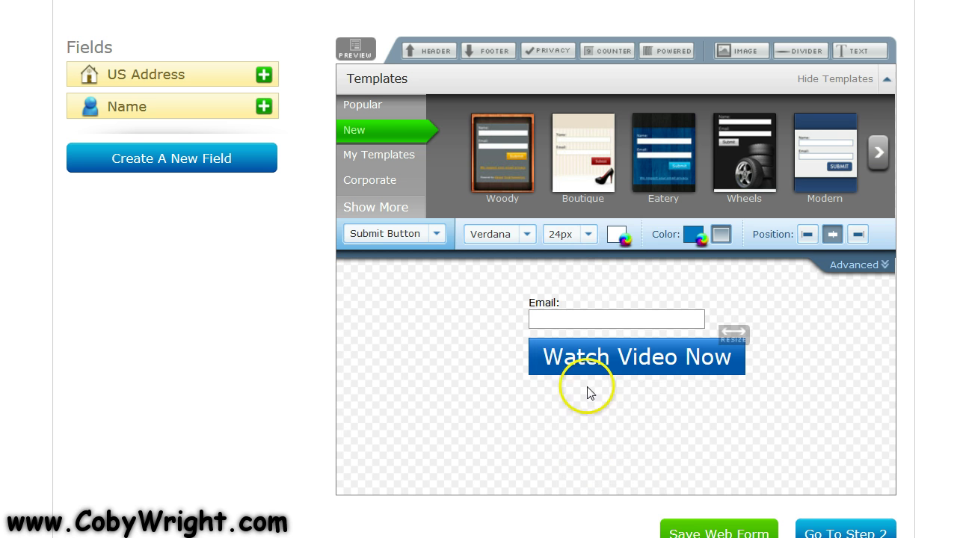
{"action": "left_click", "coordinate": [587, 236]}
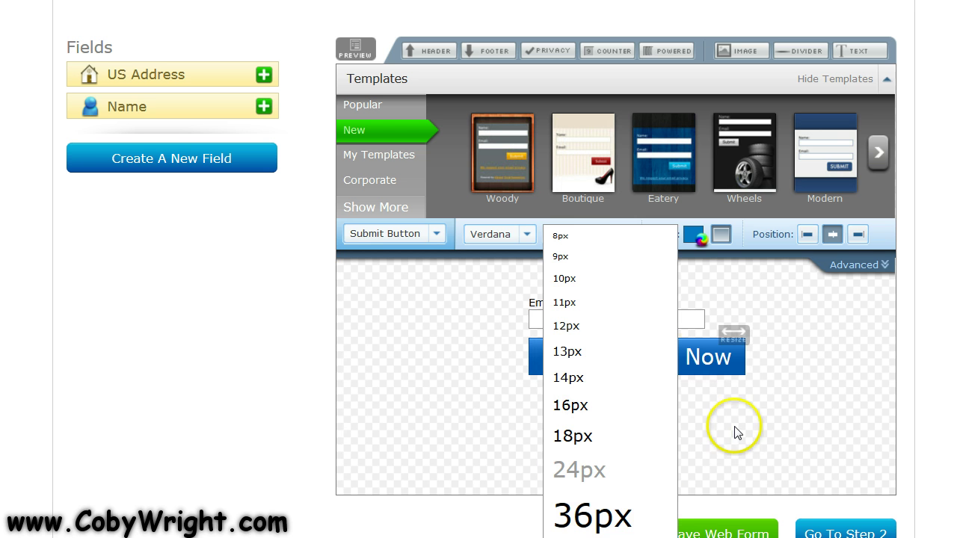
{"action": "left_click_drag", "start_coordinate": [747, 329], "coordinate": [792, 327]}
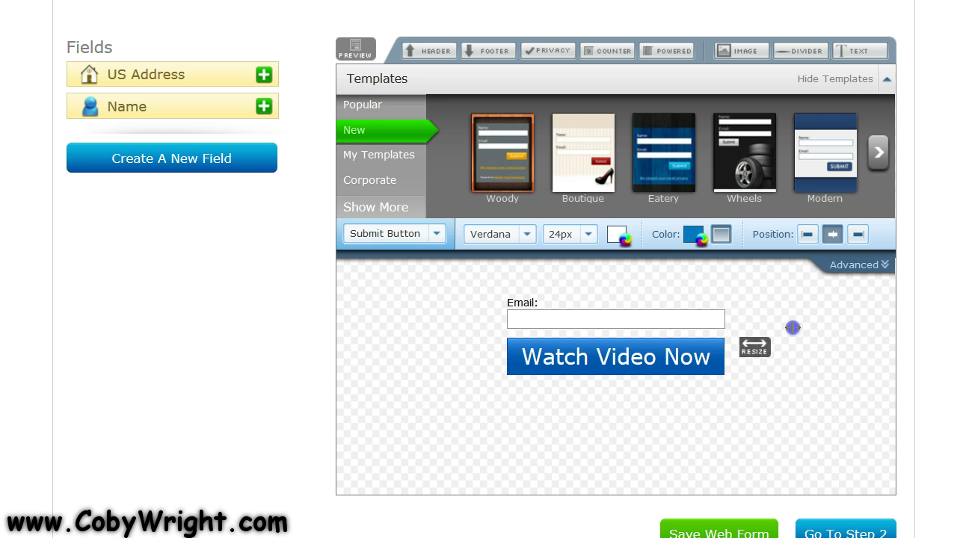
Delete the 'Email:' label text from the Email field and save it
{"action": "left_click", "coordinate": [529, 302]}
{"action": "left_click_drag", "start_coordinate": [279, 276], "coordinate": [292, 275]}
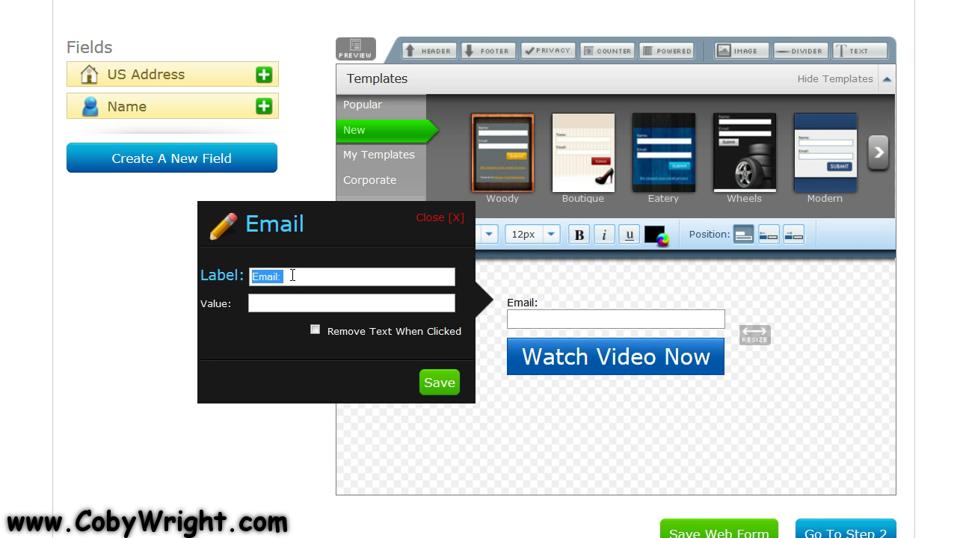
{"action": "key", "text": "BackSpace"}
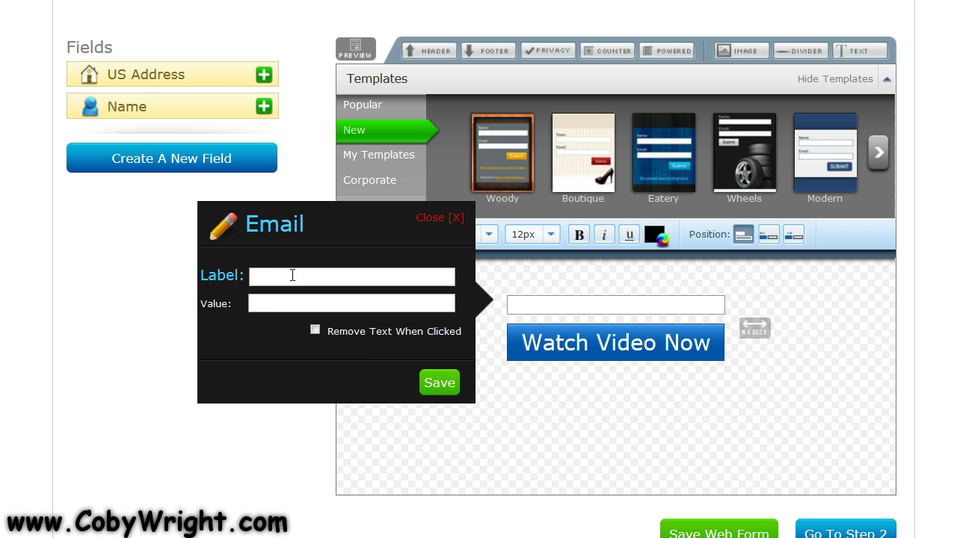
{"action": "left_click", "coordinate": [430, 383]}
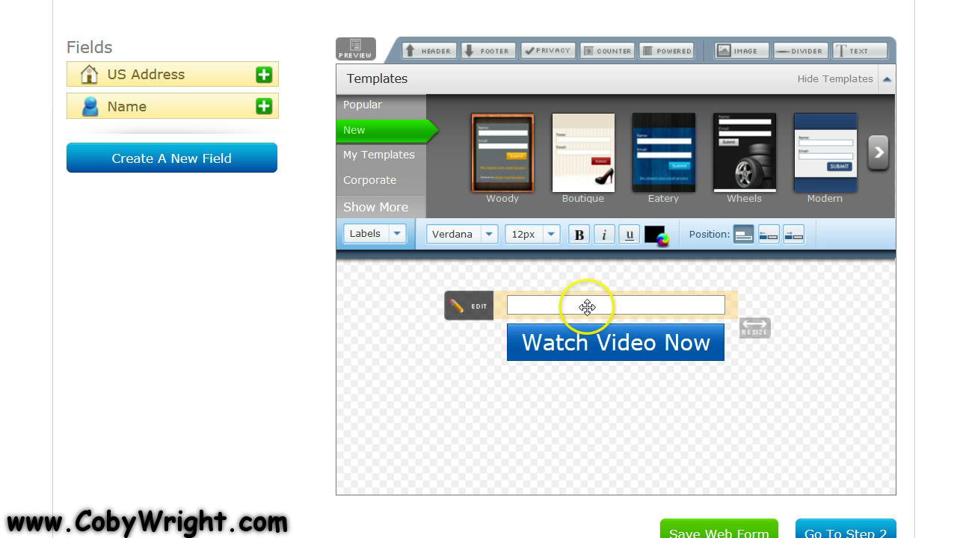
Set the labels font size to 16px
{"action": "left_click", "coordinate": [558, 236]}
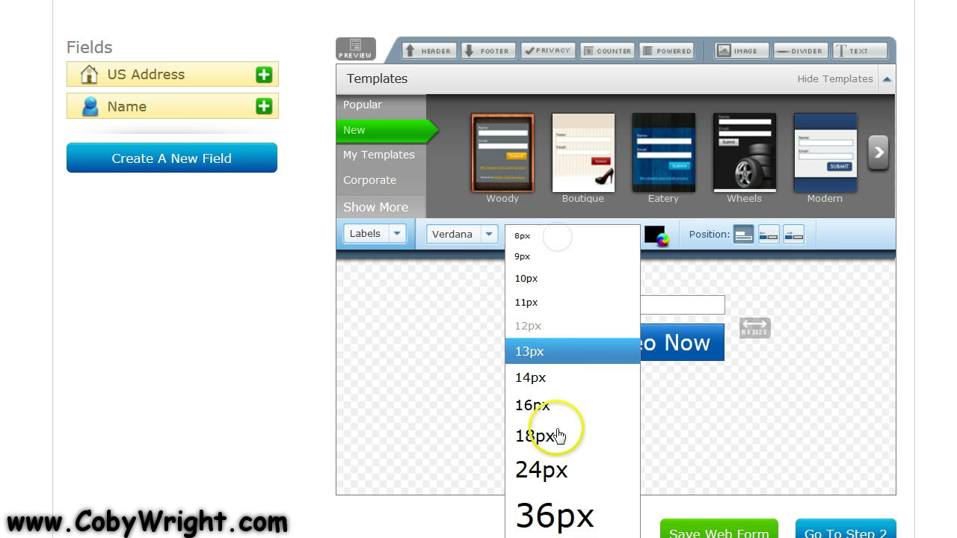
{"action": "left_click", "coordinate": [554, 389]}
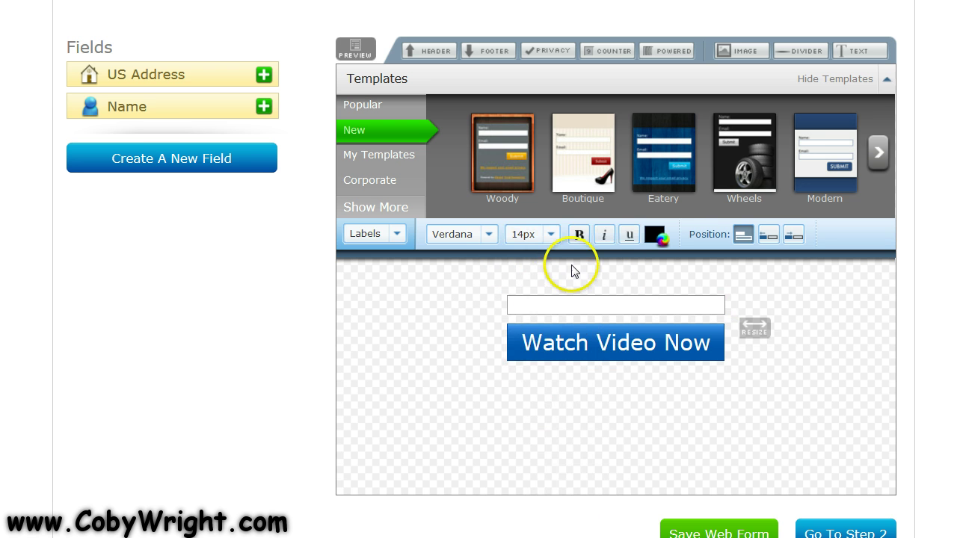
{"action": "left_click", "coordinate": [550, 235]}
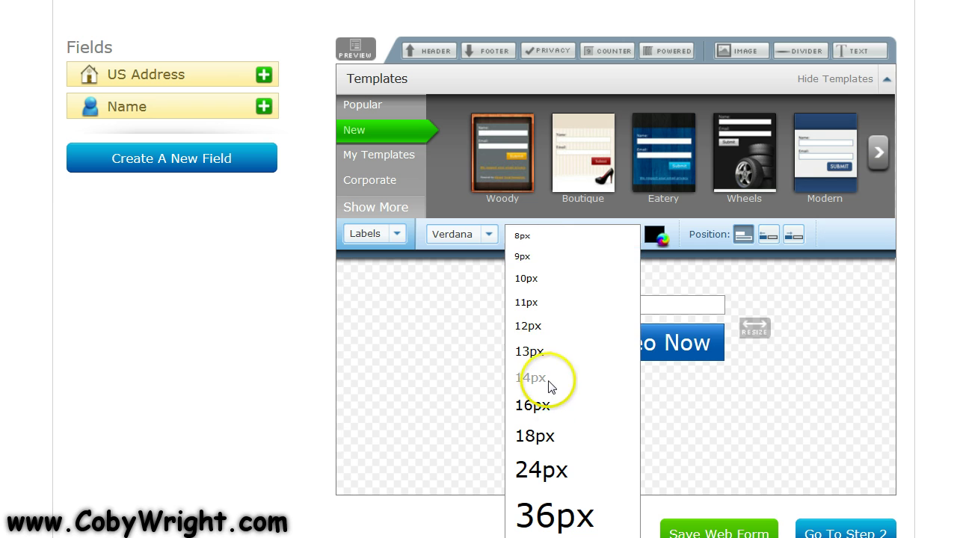
{"action": "left_click", "coordinate": [551, 403]}
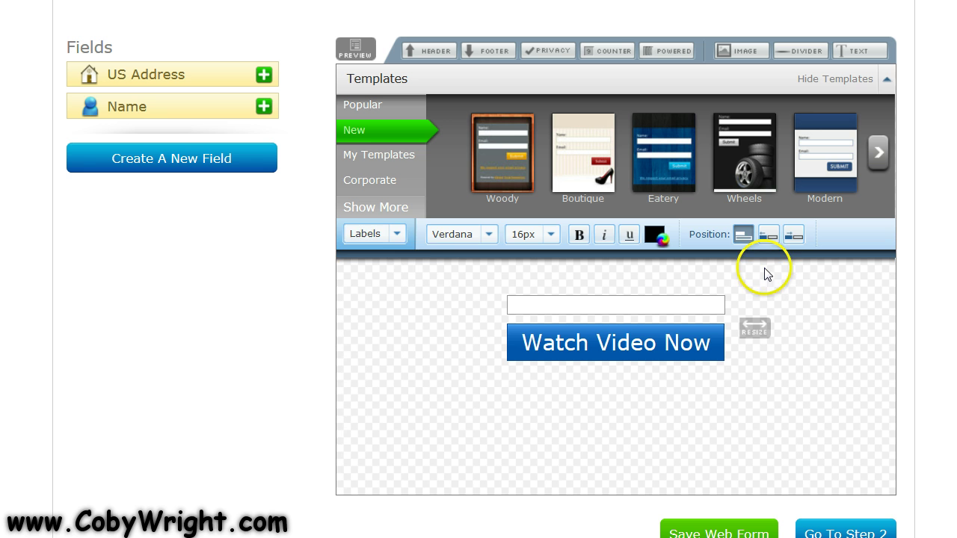
Select the email input and give its normal border an Inset style, 3px wide
{"action": "left_click", "coordinate": [396, 234]}
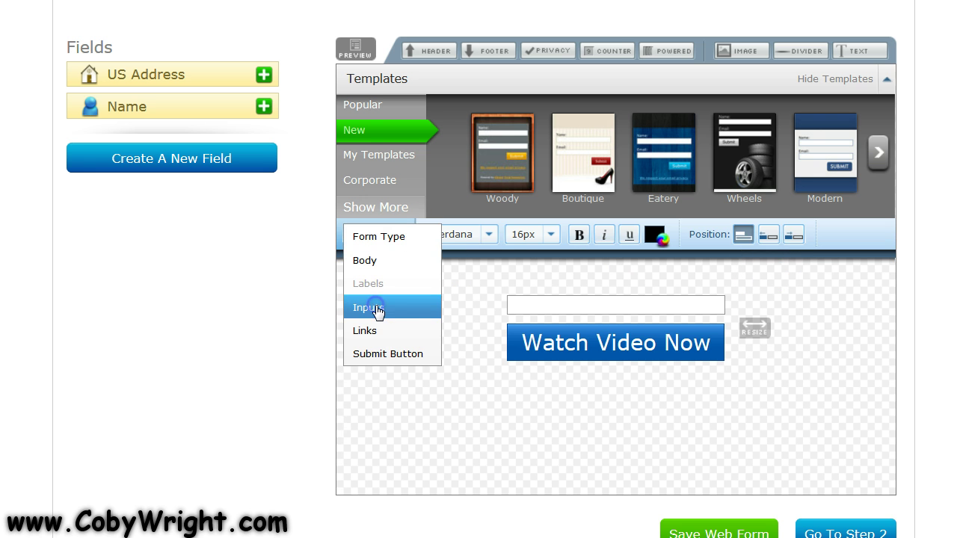
{"action": "left_click", "coordinate": [378, 307]}
{"action": "left_click", "coordinate": [519, 309]}
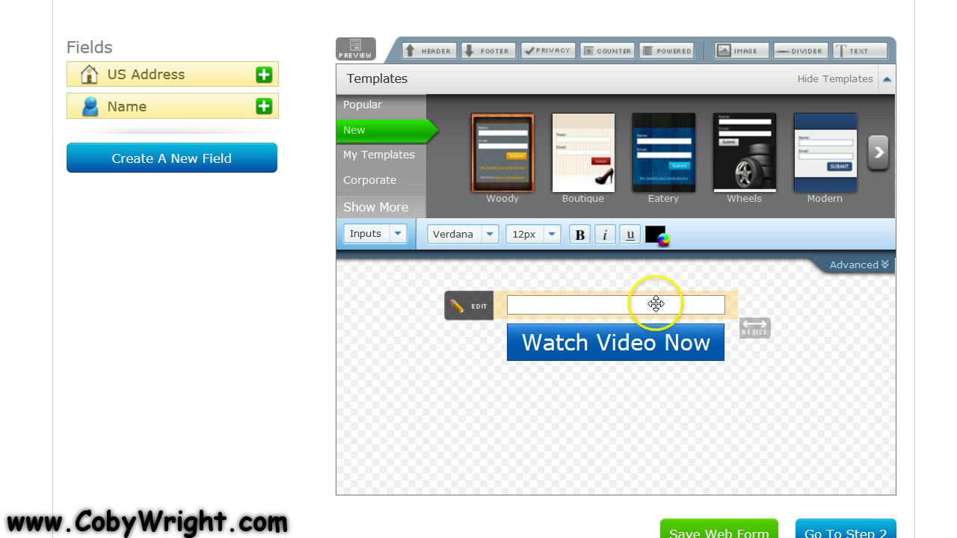
{"action": "left_click", "coordinate": [879, 270]}
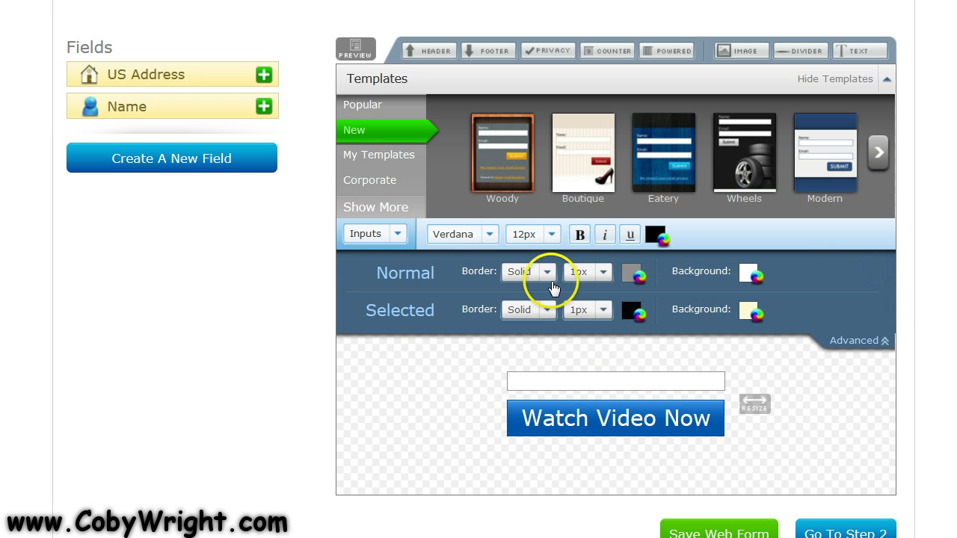
{"action": "left_click", "coordinate": [547, 272]}
{"action": "left_click", "coordinate": [550, 299]}
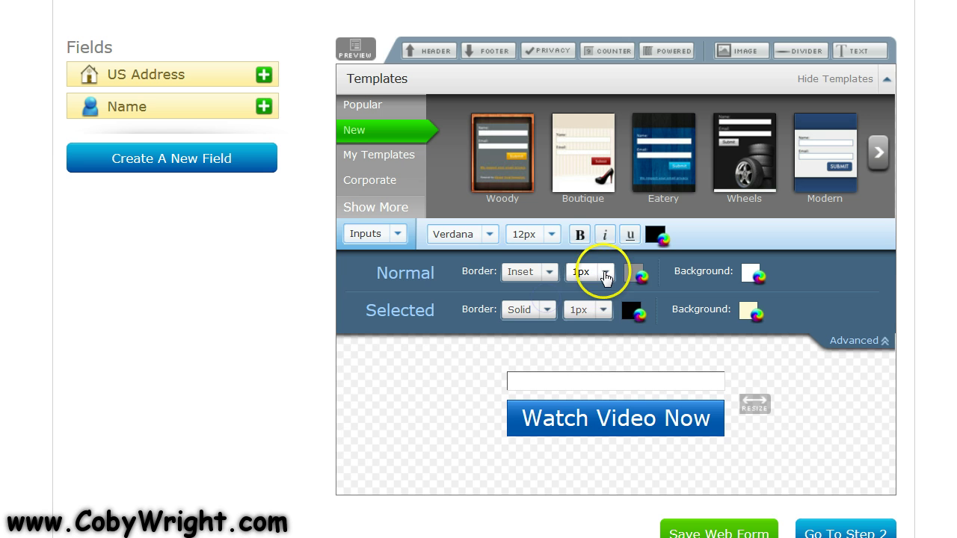
{"action": "left_click", "coordinate": [590, 272]}
{"action": "left_click", "coordinate": [581, 343]}
Give the selected-state border an Inset style, 3px wide, and collapse Advanced
{"action": "left_click", "coordinate": [550, 310]}
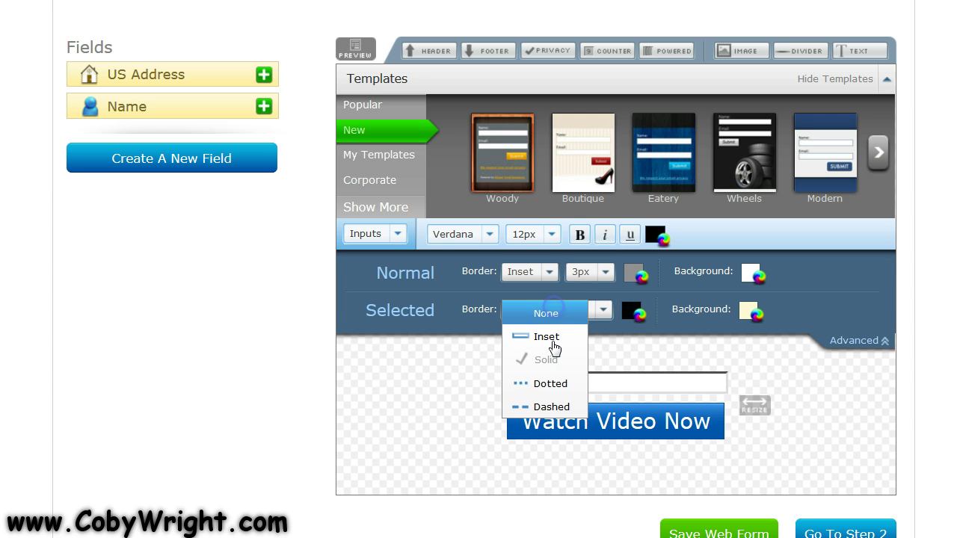
{"action": "left_click", "coordinate": [557, 336]}
{"action": "left_click", "coordinate": [603, 309]}
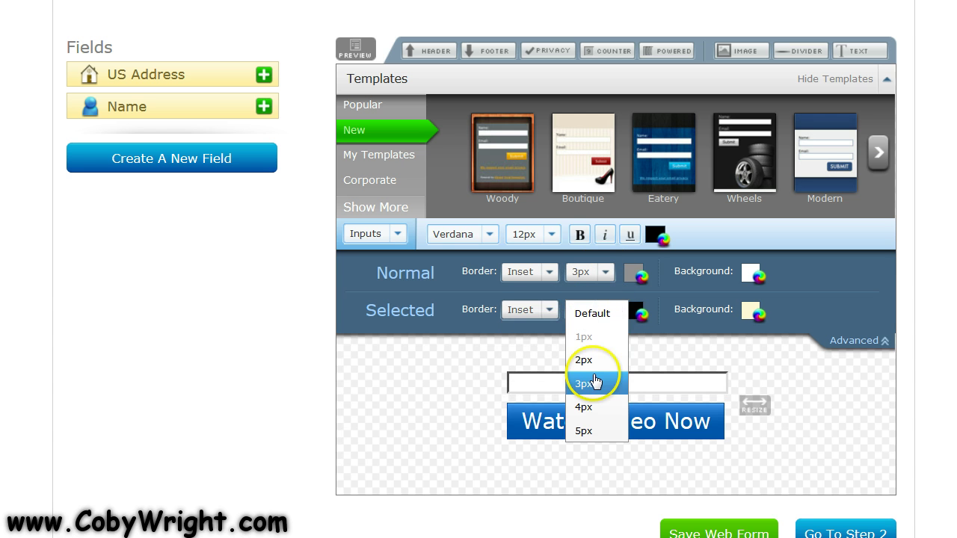
{"action": "left_click", "coordinate": [592, 385]}
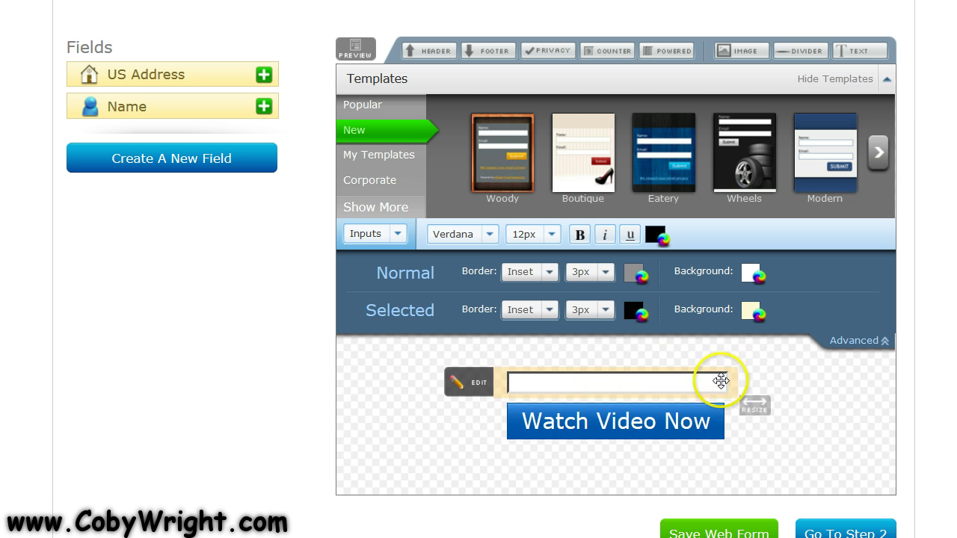
{"action": "left_click", "coordinate": [865, 338]}
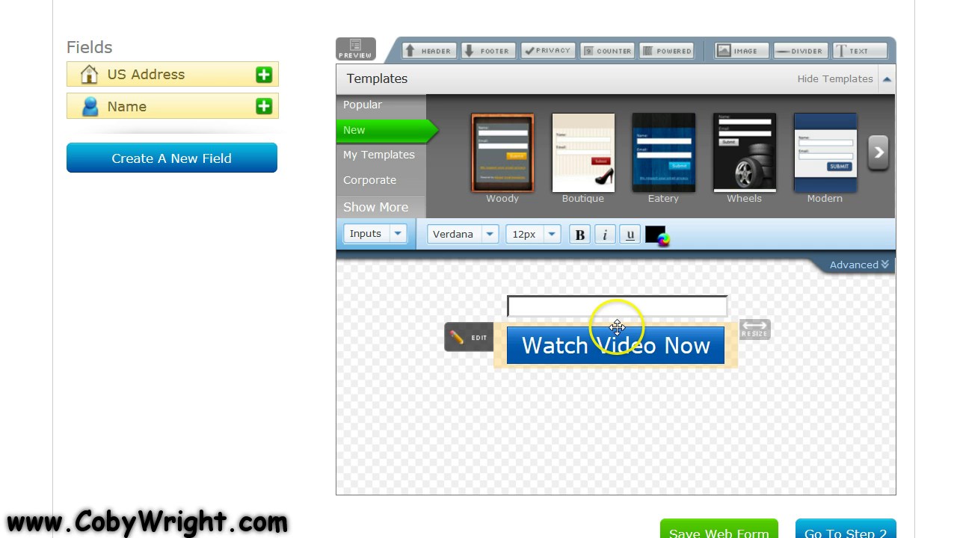
{"action": "mouse_move", "coordinate": [628, 351]}
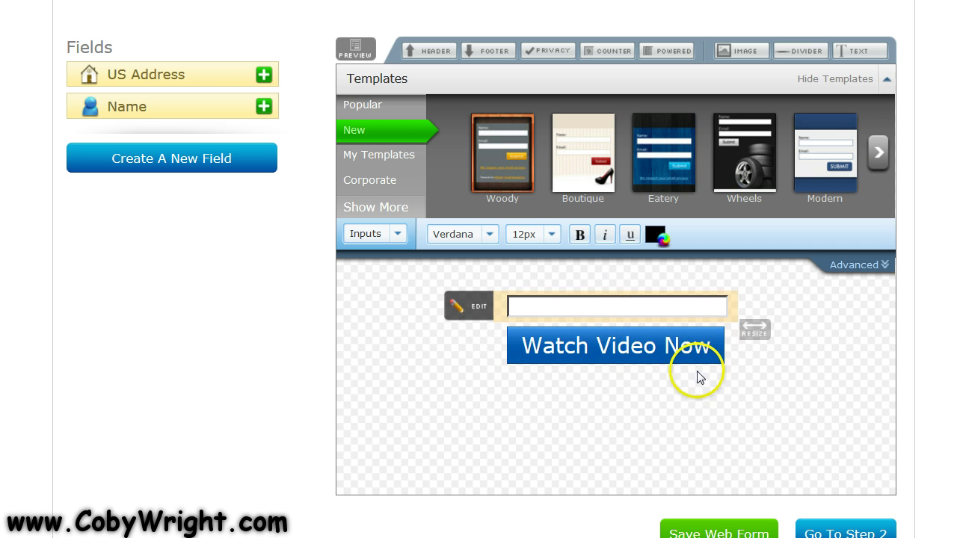
{"action": "scroll", "coordinate": [772, 403], "scroll_direction": "down", "scroll_amount": 1}
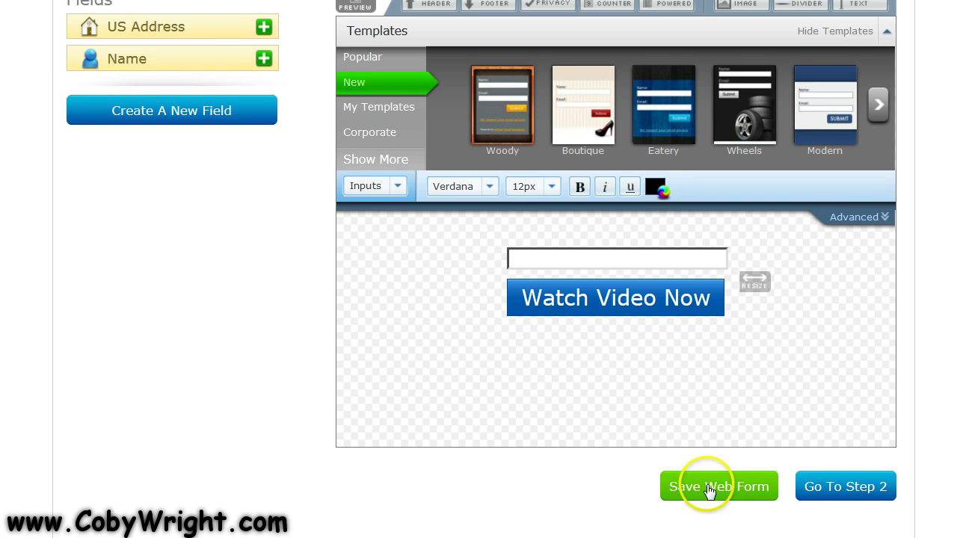
Save the web form and go to Step 2 settings
{"action": "left_click", "coordinate": [708, 489]}
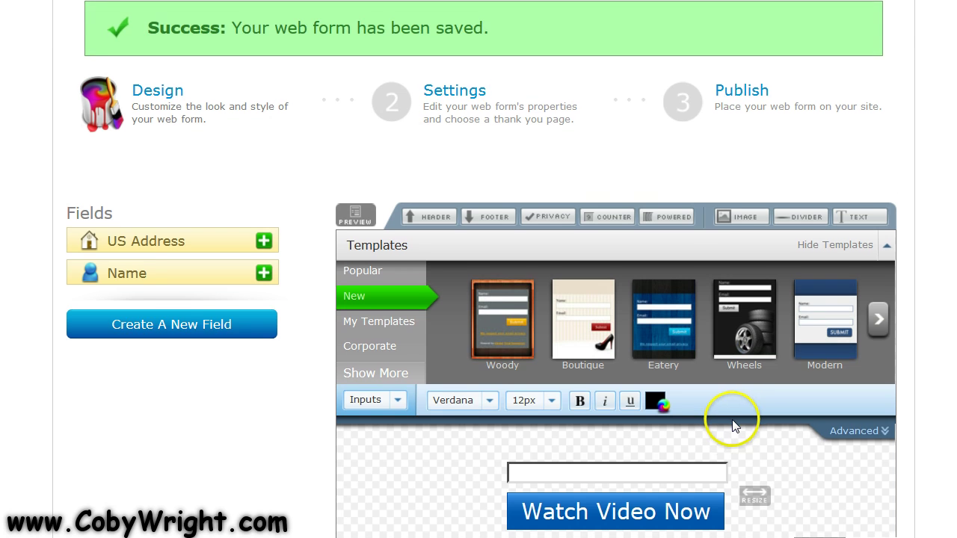
{"action": "scroll", "coordinate": [732, 425], "scroll_direction": "down", "scroll_amount": 5}
{"action": "left_click", "coordinate": [826, 460]}
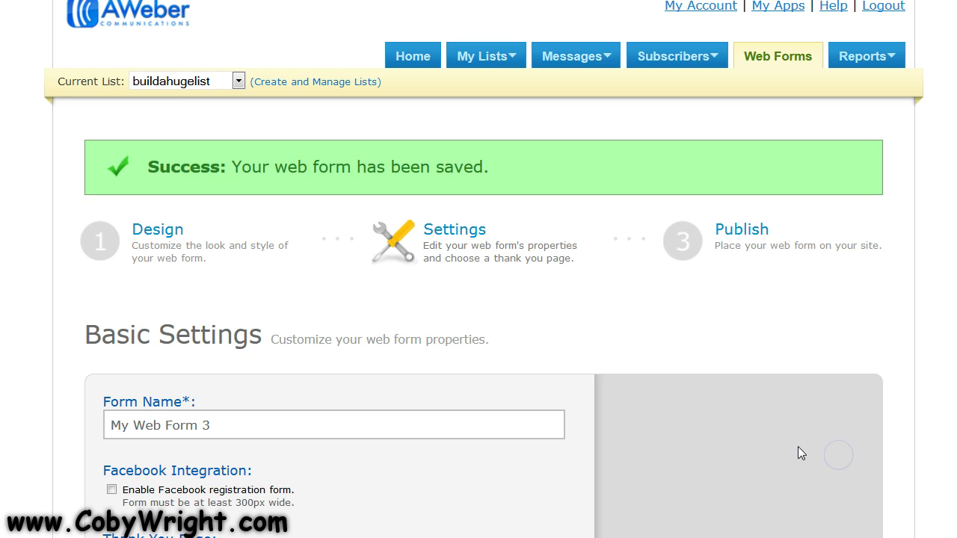
{"action": "scroll", "coordinate": [154, 352], "scroll_direction": "down", "scroll_amount": 4}
Rename the form to 'SFN'
{"action": "triple_click", "coordinate": [160, 170]}
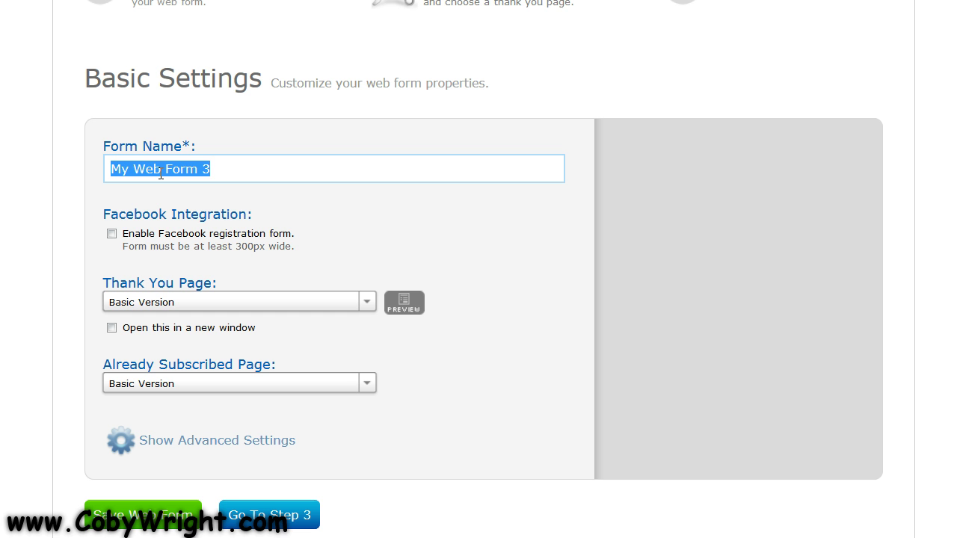
{"action": "type", "text": "Sa"}
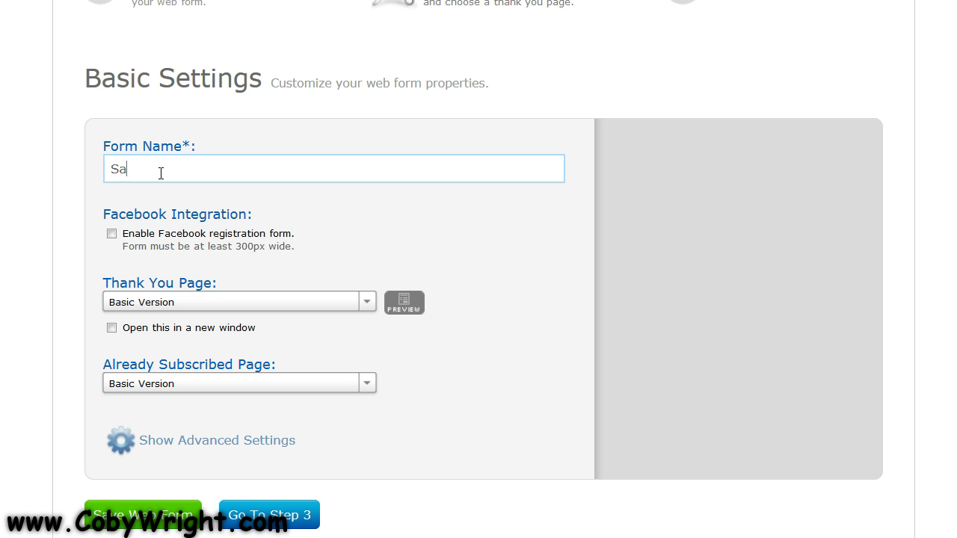
{"action": "key", "text": "BackSpace"}
{"action": "type", "text": "FN"}
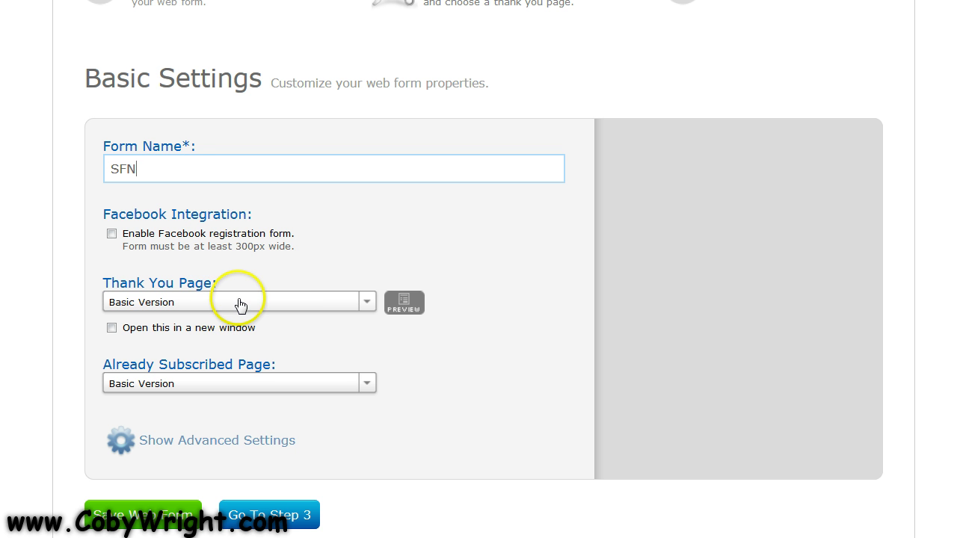
{"action": "scroll", "coordinate": [237, 299], "scroll_direction": "down", "scroll_amount": 1}
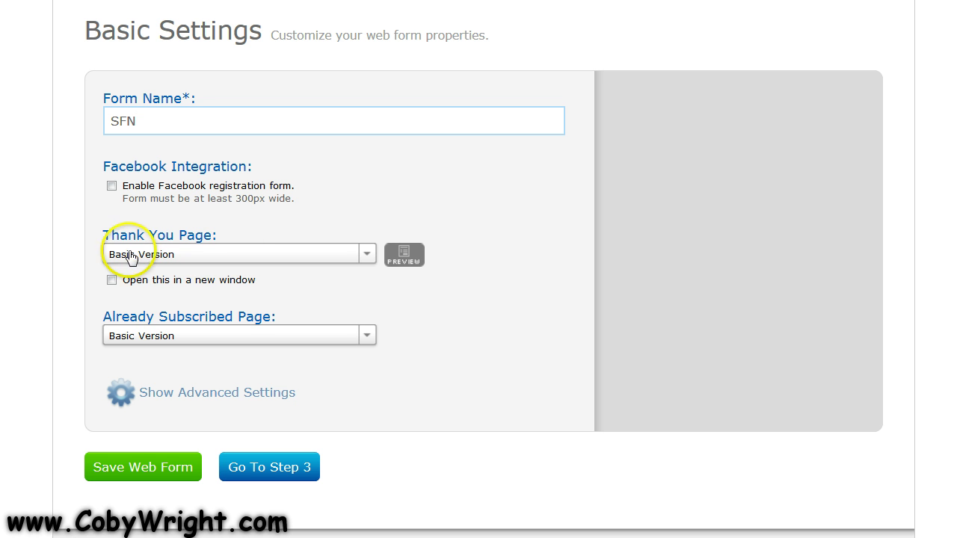
{"action": "left_click", "coordinate": [160, 254]}
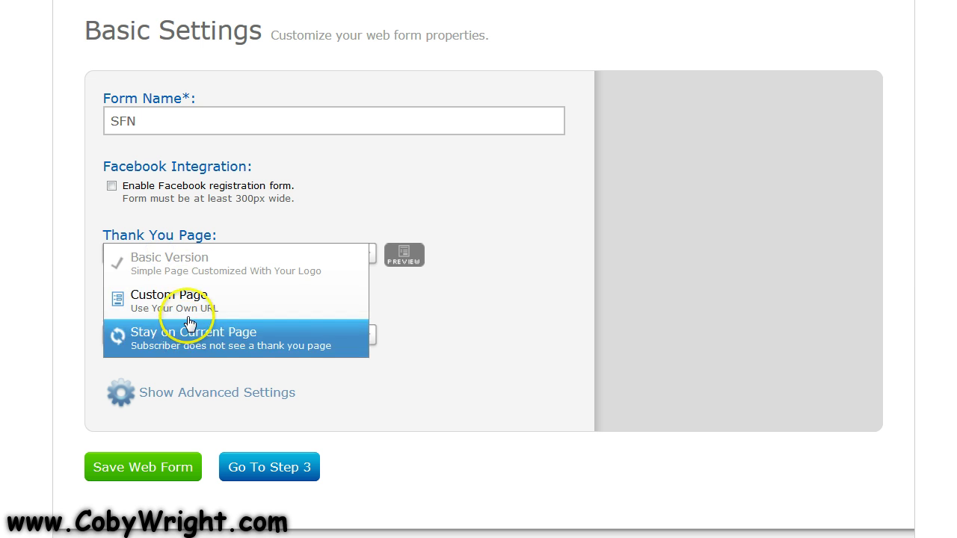
{"action": "left_click", "coordinate": [192, 303]}
{"action": "left_click", "coordinate": [200, 294]}
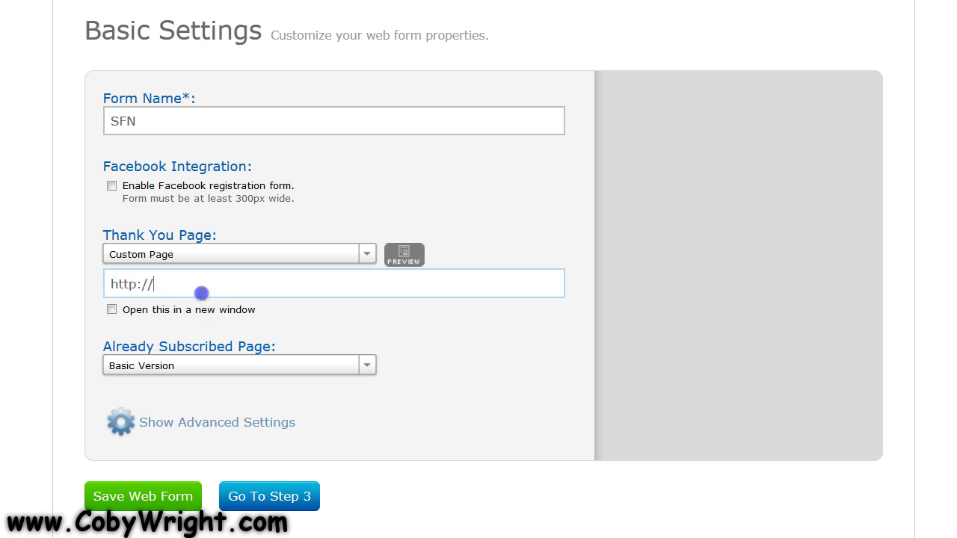
{"action": "type", "text": "cobywright.com"}
{"action": "type", "text": "/gift/"}
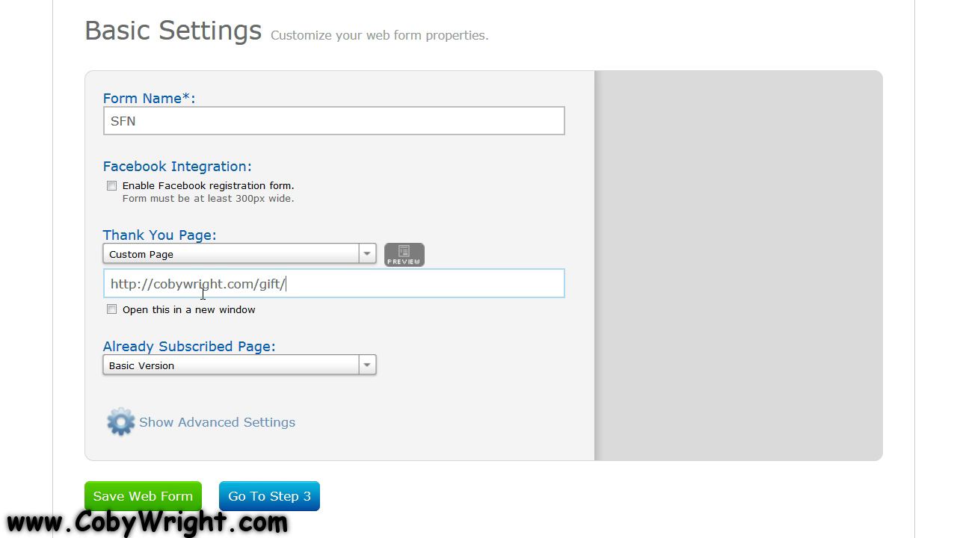
{"action": "type", "text": "redirect.html"}
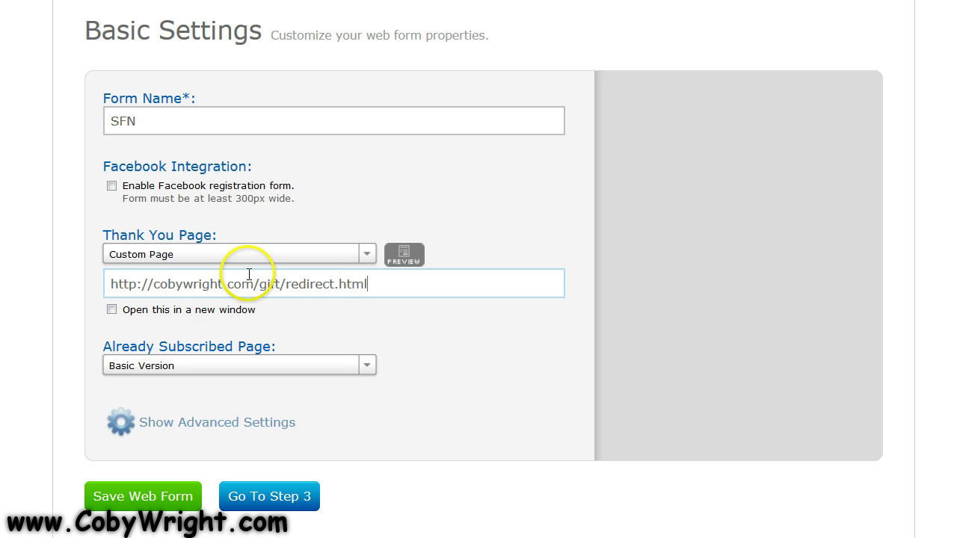
{"action": "left_click_drag", "start_coordinate": [254, 285], "coordinate": [156, 284]}
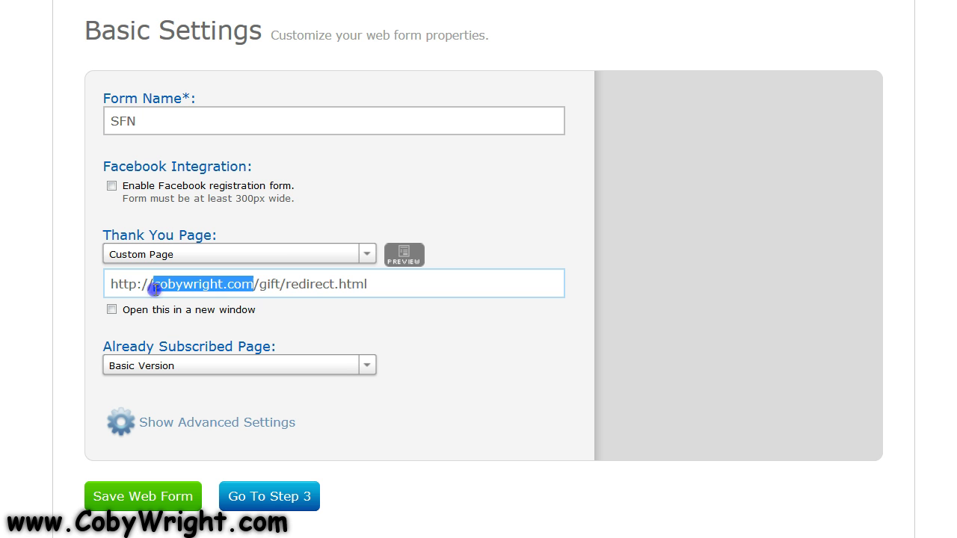
{"action": "left_click", "coordinate": [259, 284]}
{"action": "left_click_drag", "start_coordinate": [258, 285], "coordinate": [370, 291]}
{"action": "left_click", "coordinate": [288, 285]}
{"action": "left_click", "coordinate": [371, 288]}
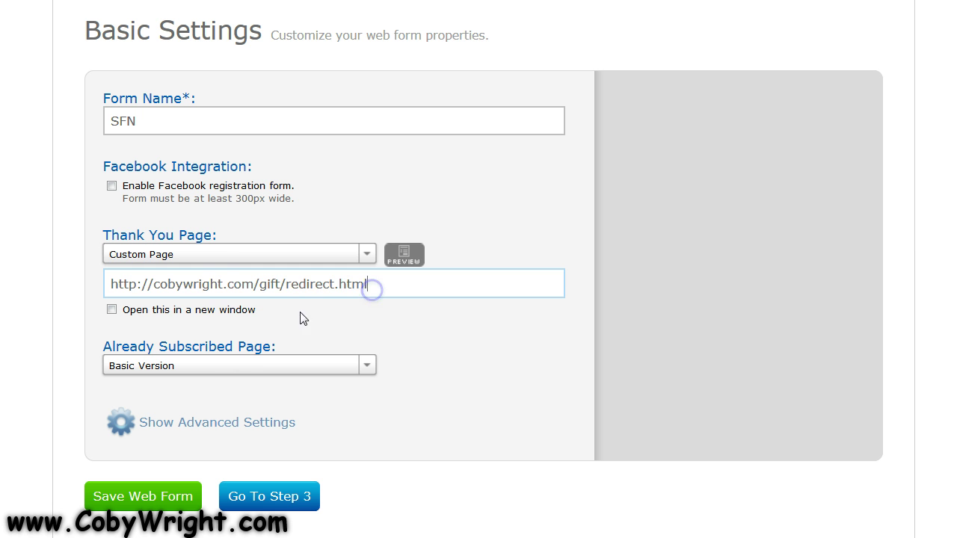
Set Already Subscribed Page to Custom Page with the same redirect URL pasted in
{"action": "triple_click", "coordinate": [219, 280]}
{"action": "key", "text": "ctrl+c"}
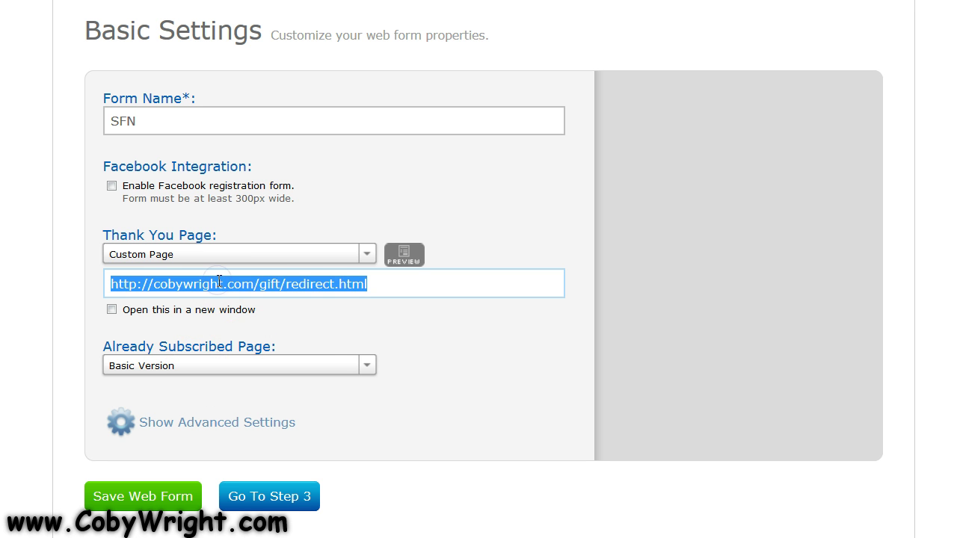
{"action": "left_click", "coordinate": [364, 284]}
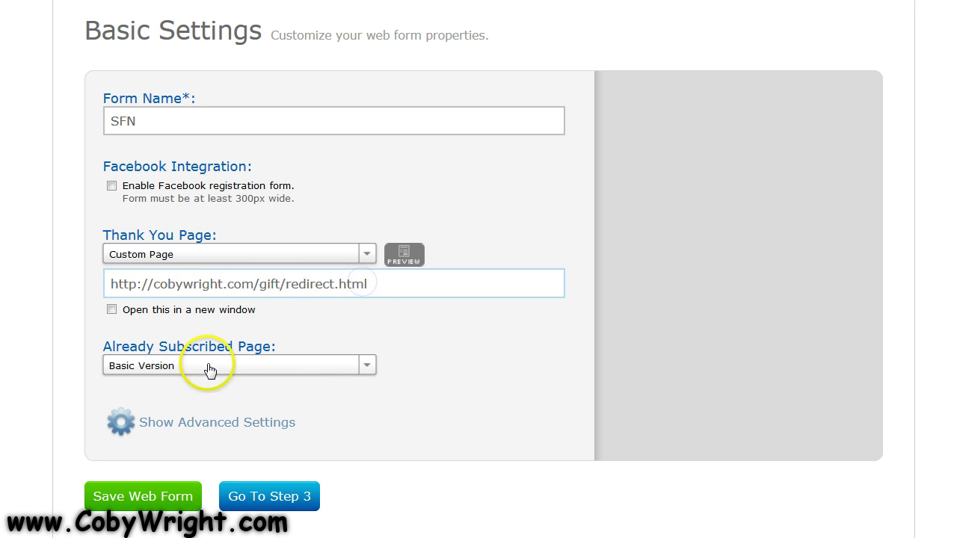
{"action": "left_click", "coordinate": [160, 367]}
{"action": "left_click", "coordinate": [163, 424]}
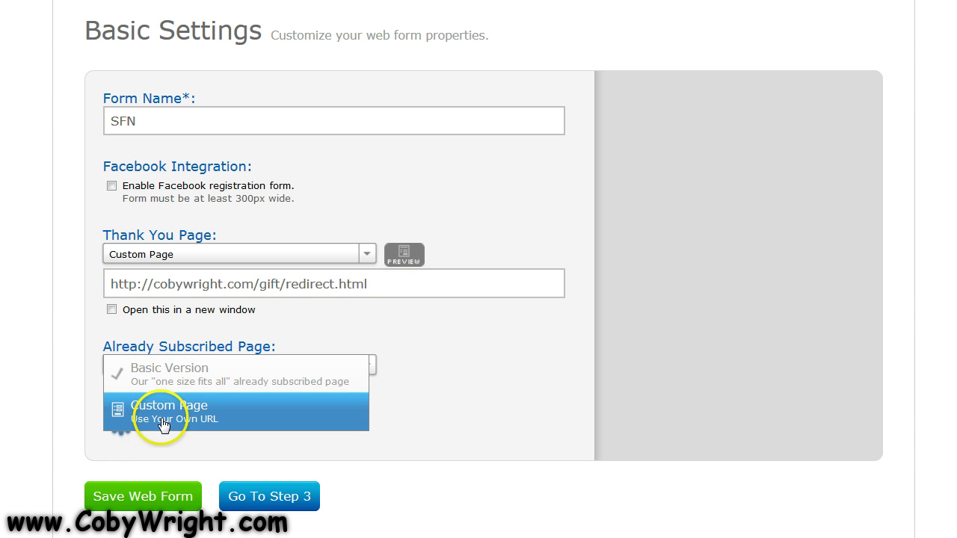
{"action": "triple_click", "coordinate": [187, 401]}
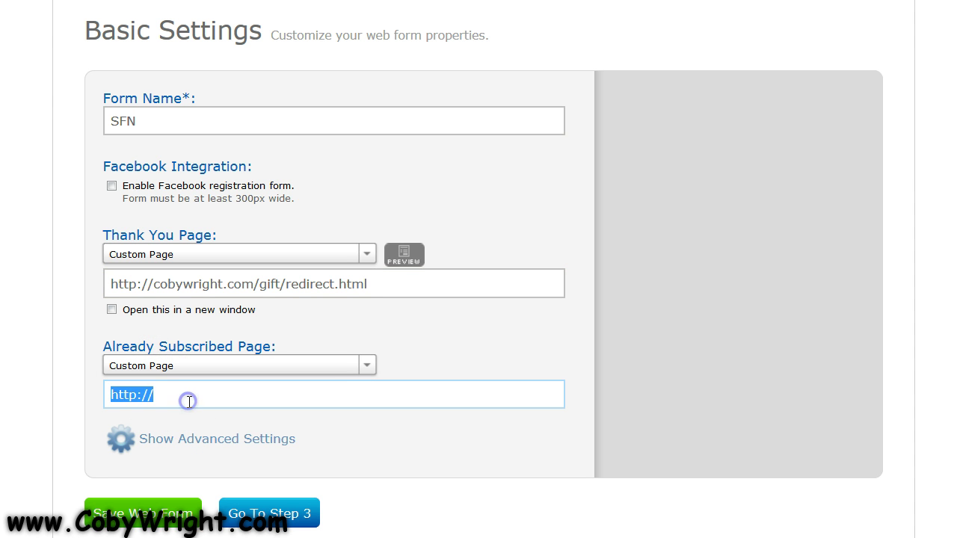
{"action": "key", "text": "ctrl+v"}
{"action": "left_click", "coordinate": [420, 297]}
{"action": "left_click", "coordinate": [413, 393]}
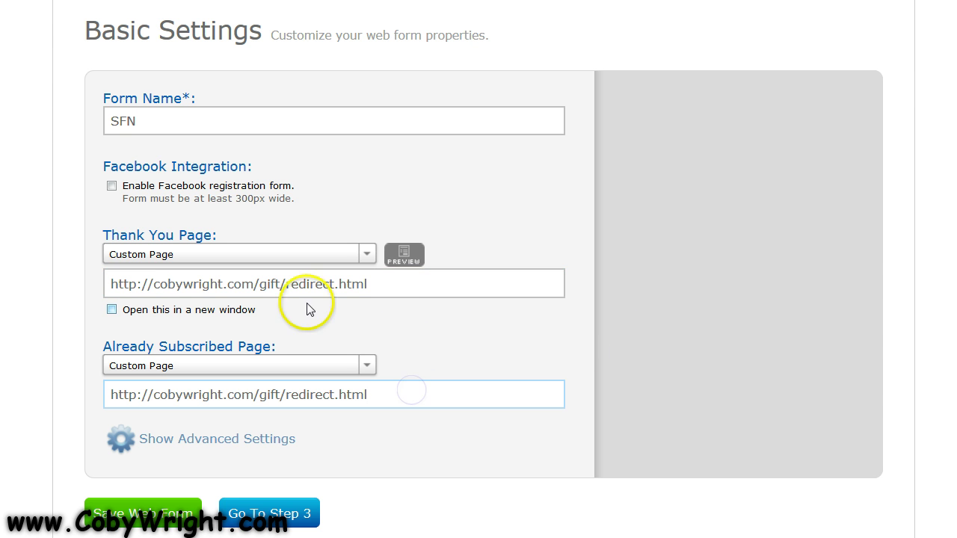
Recheck the thank-you address and save the web form settings
{"action": "left_click", "coordinate": [124, 110]}
{"action": "left_click", "coordinate": [214, 281]}
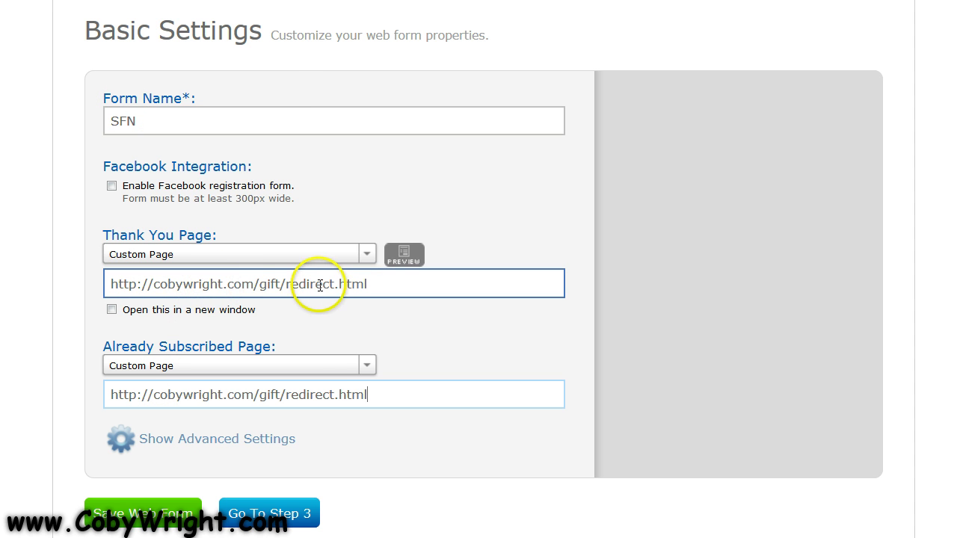
{"action": "left_click", "coordinate": [120, 514]}
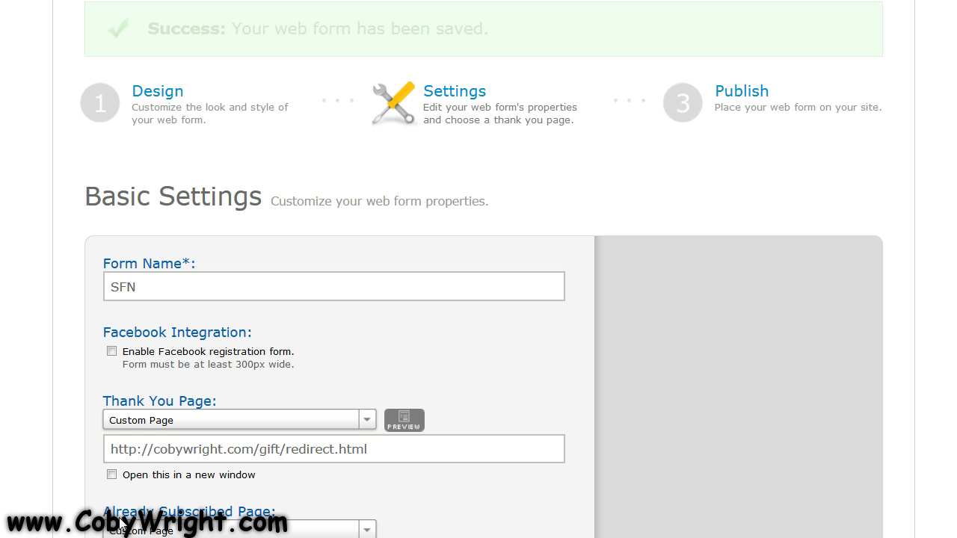
{"action": "scroll", "coordinate": [60, 333], "scroll_direction": "down", "scroll_amount": 2}
{"action": "scroll", "coordinate": [60, 332], "scroll_direction": "down", "scroll_amount": 3}
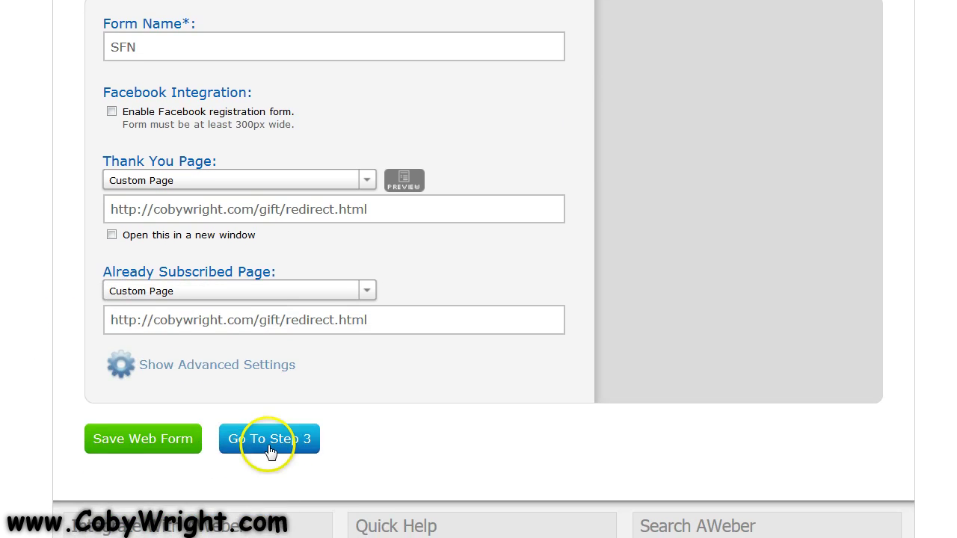
Go to Step 3, choose I Will Install My Form, and show the Raw HTML Version
{"action": "left_click", "coordinate": [265, 444]}
{"action": "scroll", "coordinate": [39, 349], "scroll_direction": "down", "scroll_amount": 3}
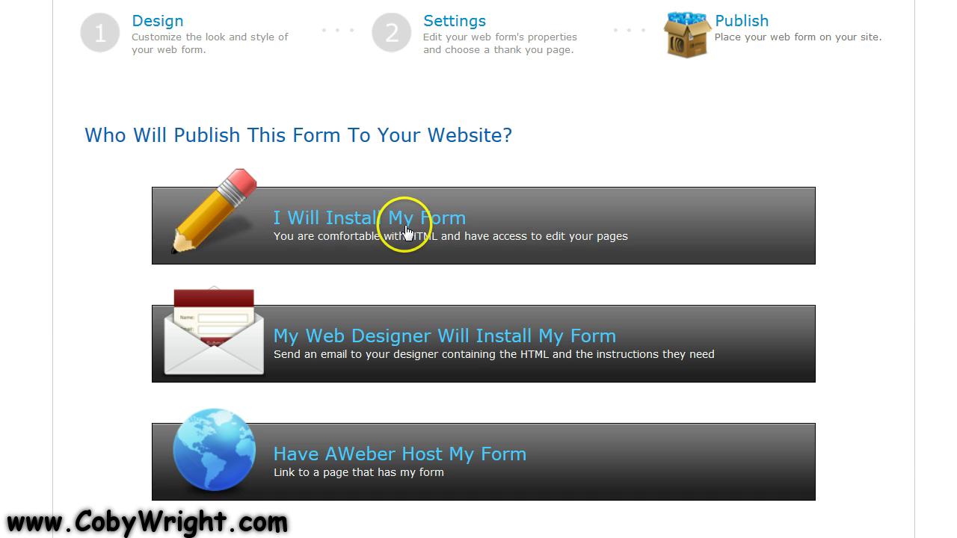
{"action": "left_click", "coordinate": [359, 250]}
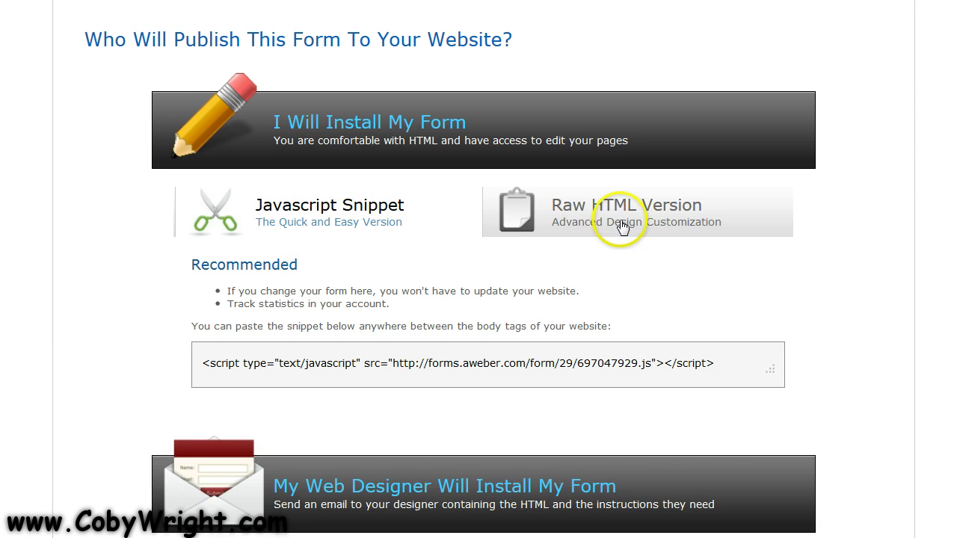
{"action": "left_click", "coordinate": [619, 224]}
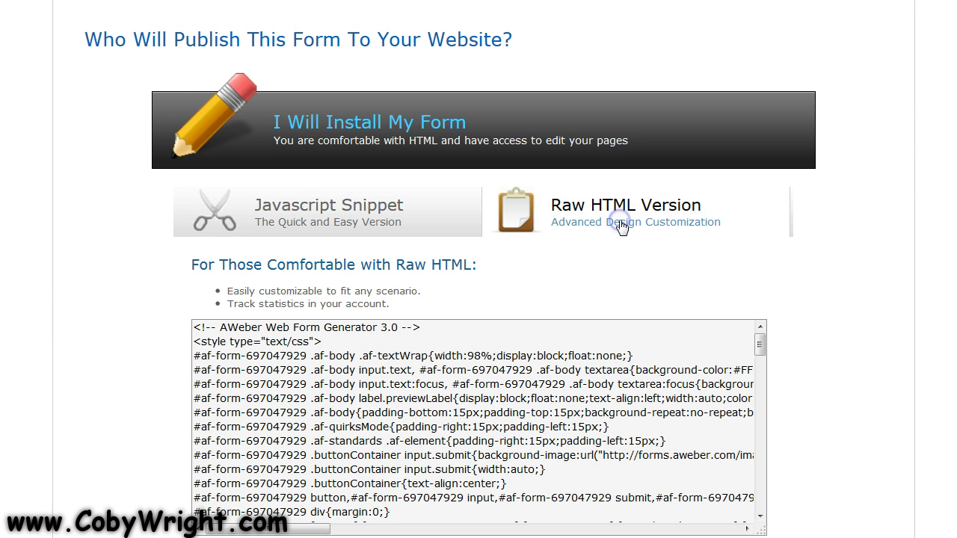
Select and copy all of the form's raw HTML code
{"action": "scroll", "coordinate": [60, 312], "scroll_direction": "down", "scroll_amount": 2}
{"action": "left_click", "coordinate": [395, 310]}
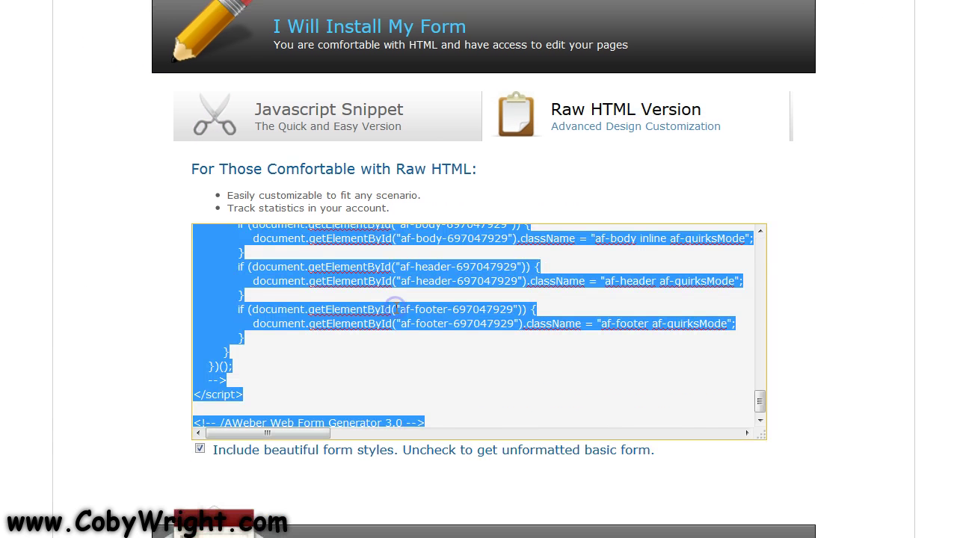
{"action": "right_click", "coordinate": [396, 309]}
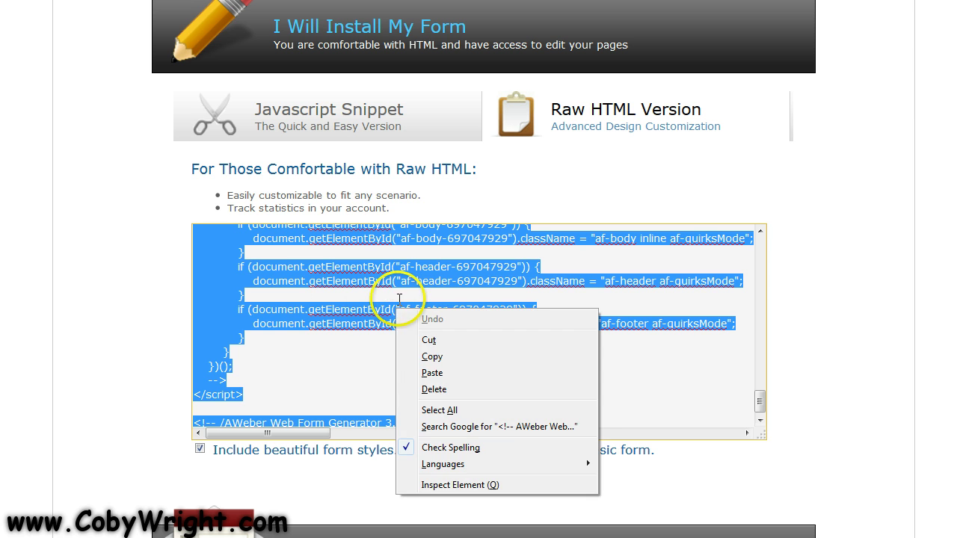
{"action": "left_click", "coordinate": [423, 358]}
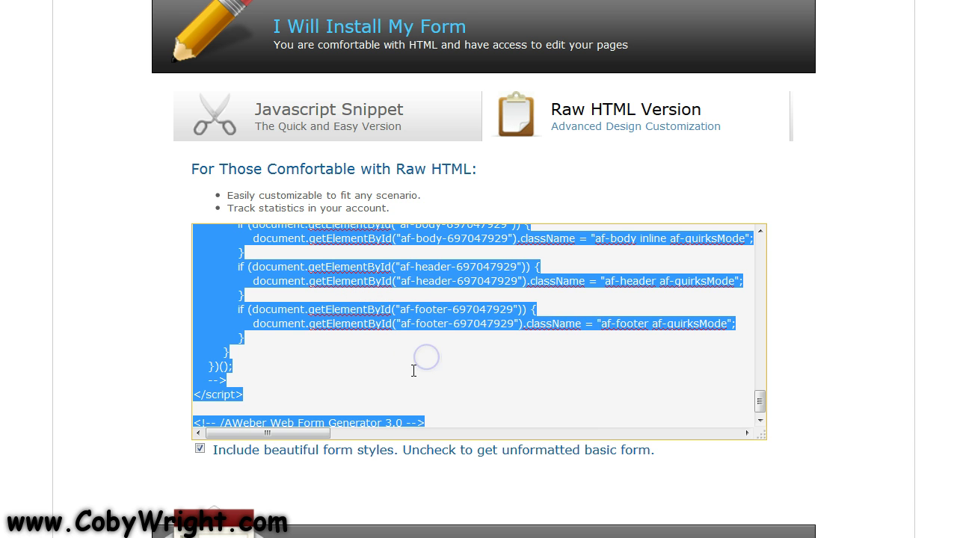
{"action": "scroll", "coordinate": [280, 326], "scroll_direction": "up", "scroll_amount": 10}
{"action": "scroll", "coordinate": [662, 406], "scroll_direction": "down", "scroll_amount": 5}
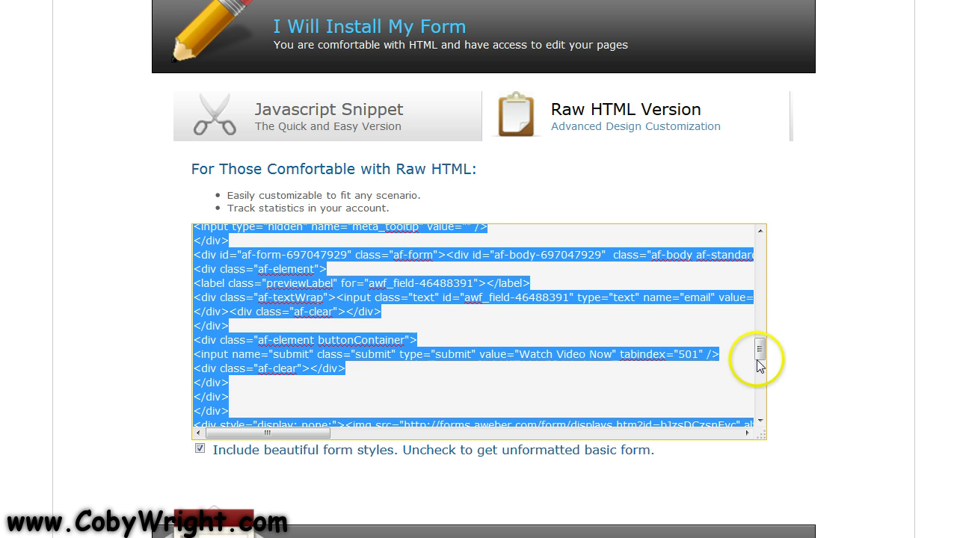
{"action": "scroll", "coordinate": [759, 309], "scroll_direction": "up", "scroll_amount": 1}
{"action": "scroll", "coordinate": [760, 310], "scroll_direction": "up", "scroll_amount": 5}
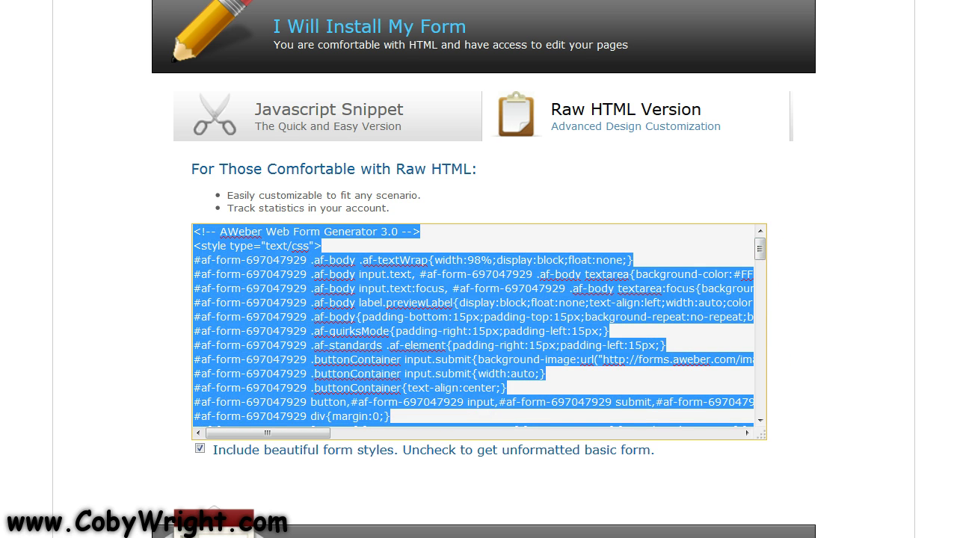
Paste the copied form HTML into a new Notepad document, then minimize Notepad
{"action": "key", "text": "super"}
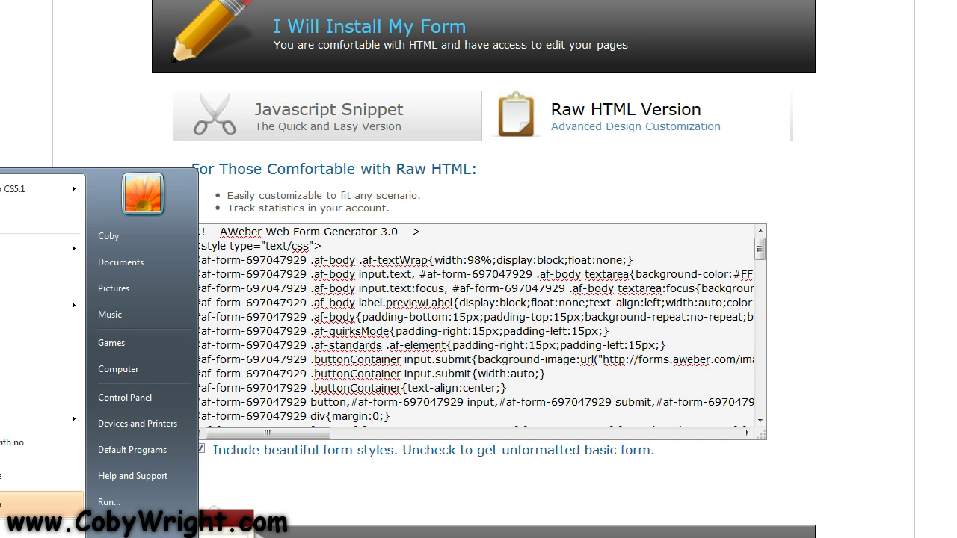
{"action": "left_click", "coordinate": [45, 333]}
{"action": "right_click", "coordinate": [406, 199]}
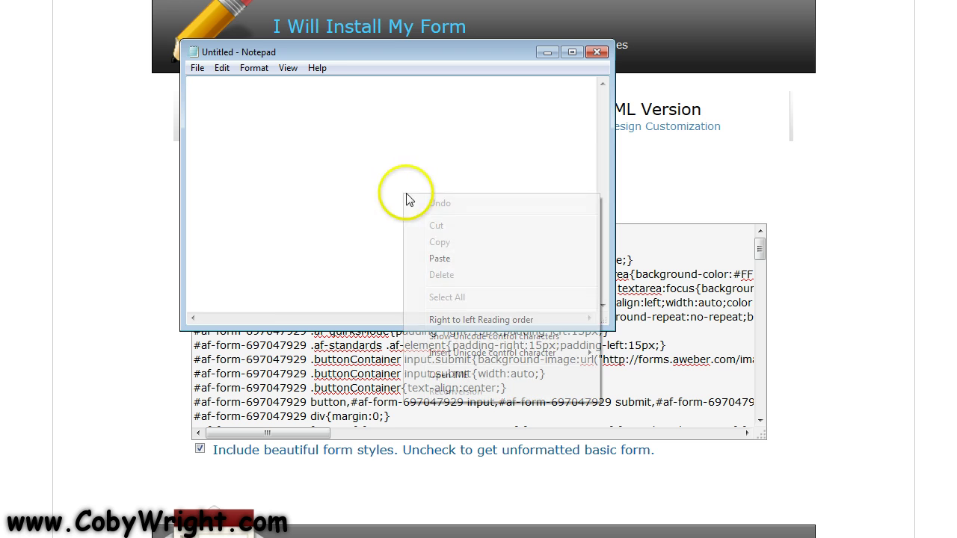
{"action": "left_click", "coordinate": [463, 259]}
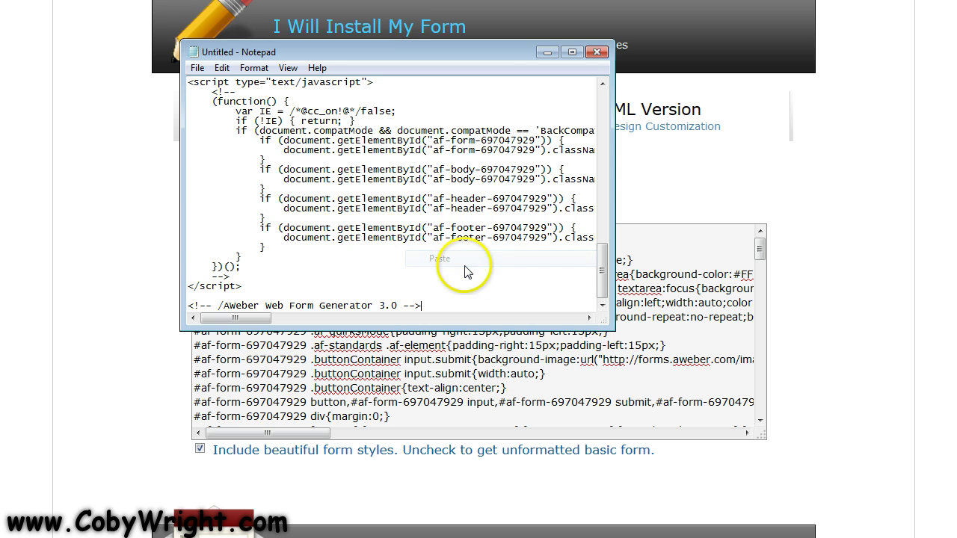
{"action": "left_click", "coordinate": [544, 53]}
{"action": "left_click", "coordinate": [408, 370]}
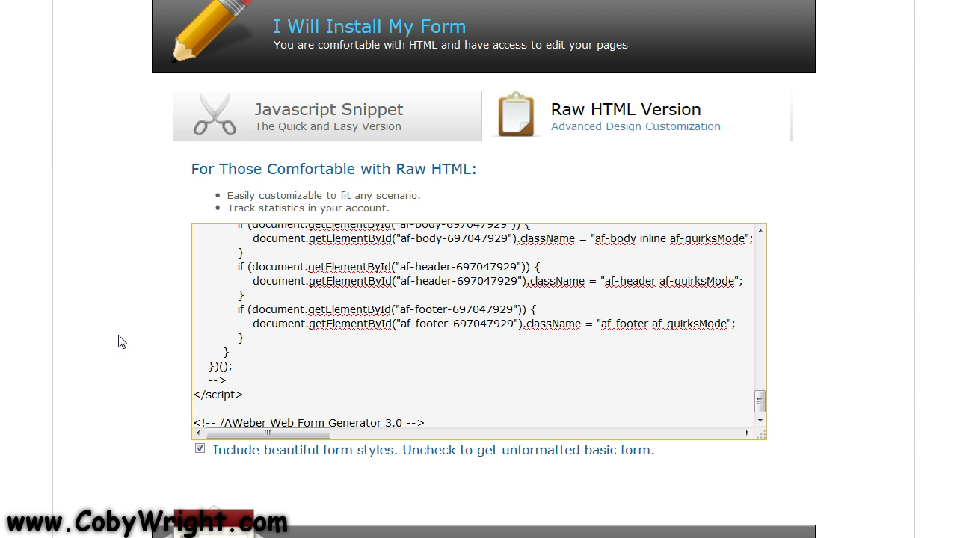
{"action": "scroll", "coordinate": [118, 342], "scroll_direction": "up", "scroll_amount": 1}
{"action": "scroll", "coordinate": [118, 342], "scroll_direction": "down", "scroll_amount": 1}
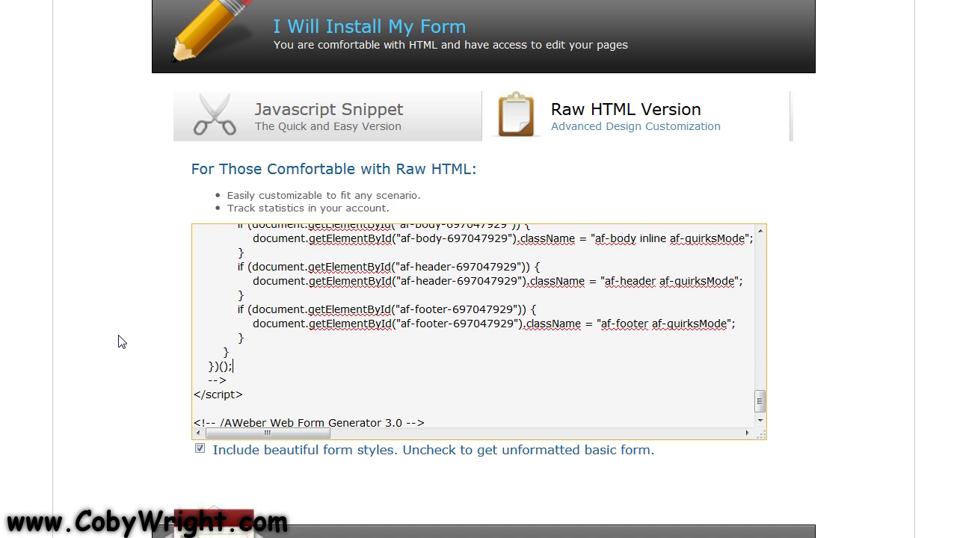